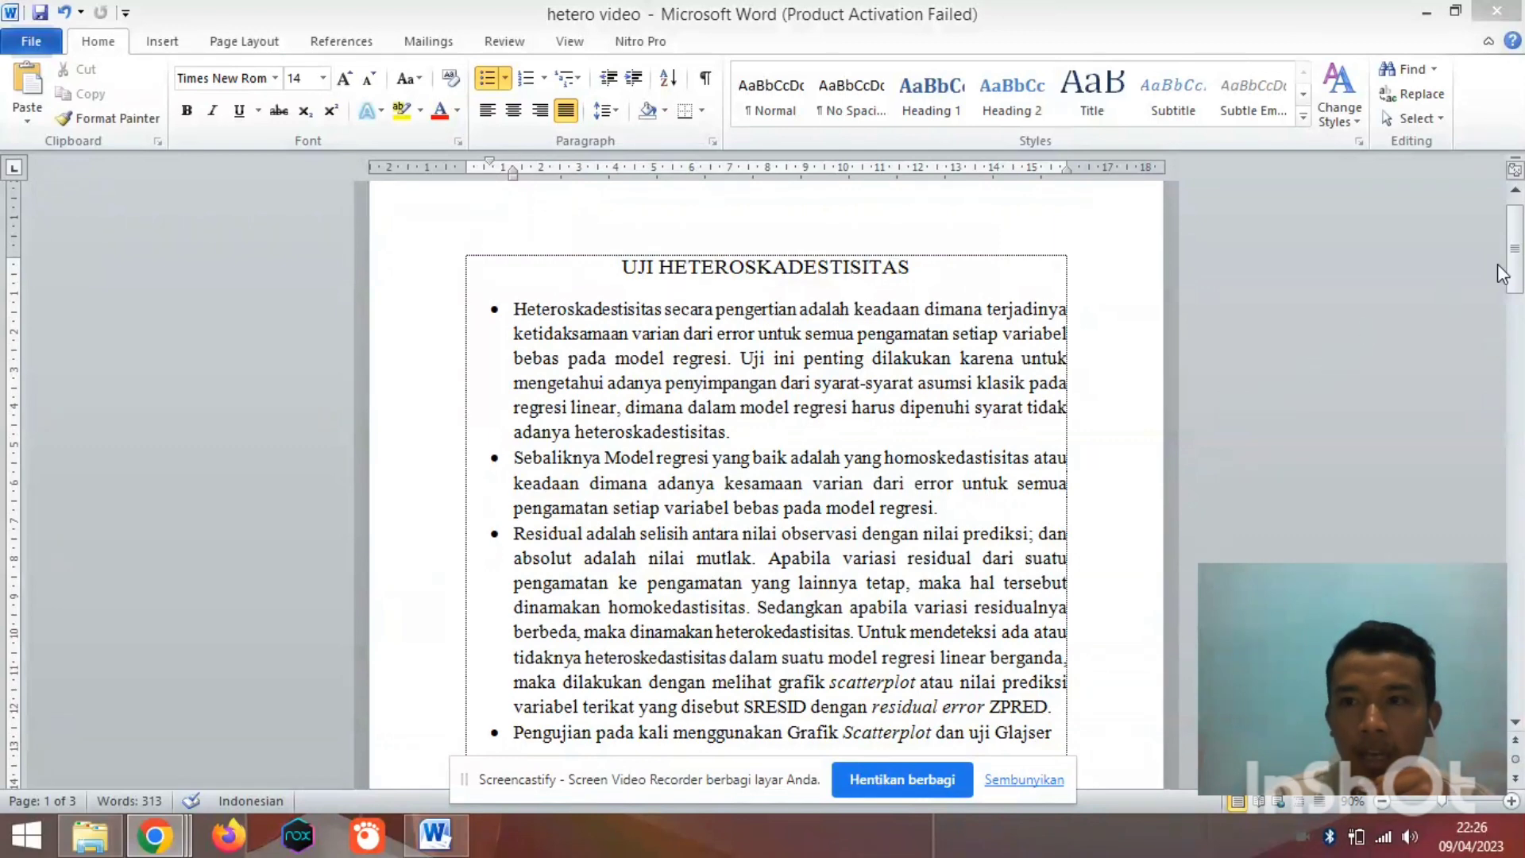
drag(1515, 256, 1520, 273)
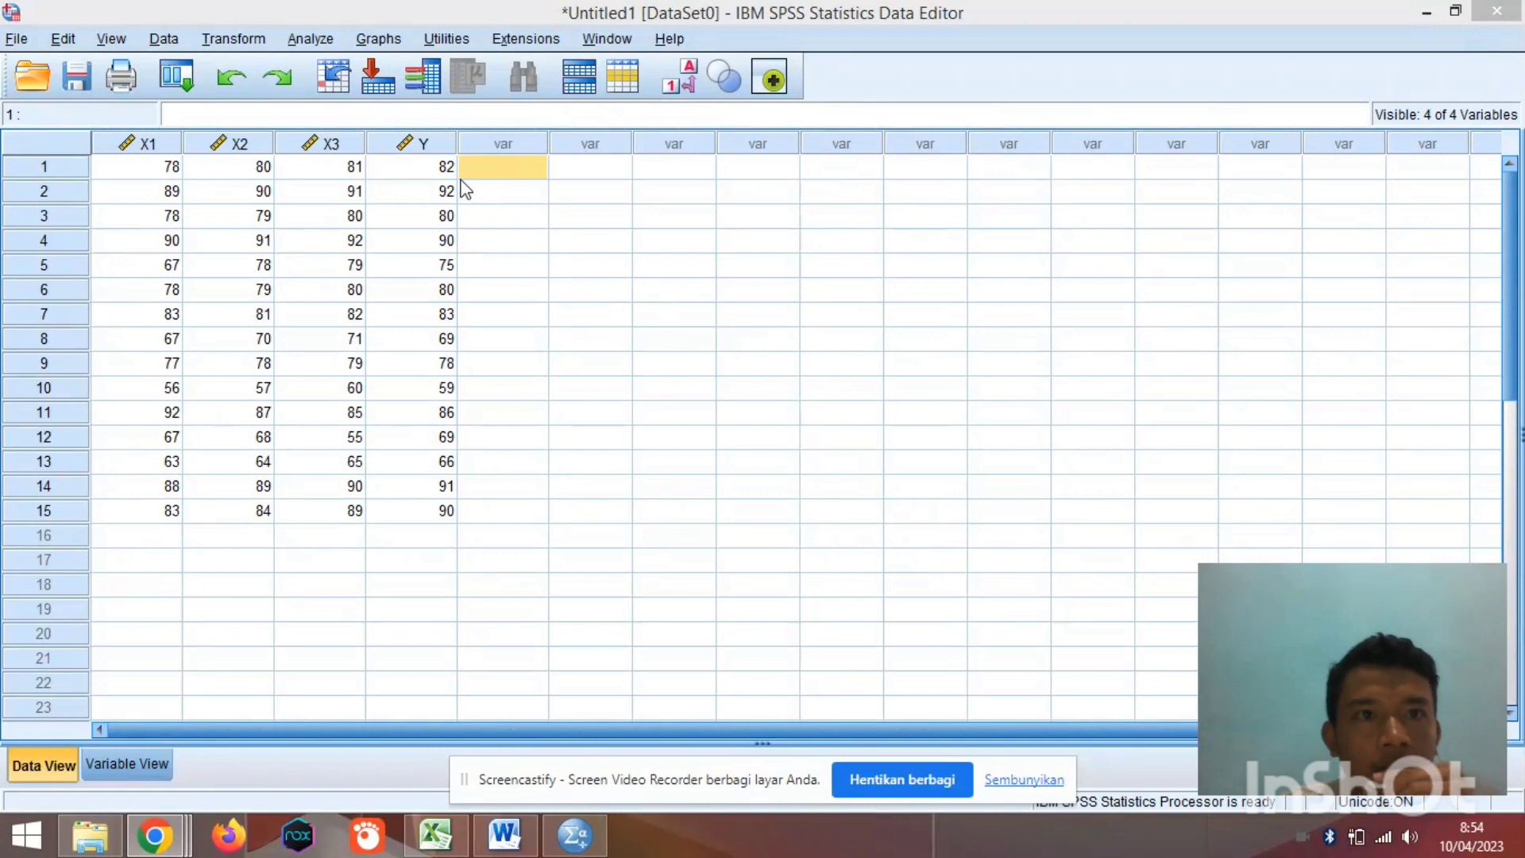
Set up a linear regression with Y as the dependent variable and X1, X2 and X3 as the independent variables.
click(311, 39)
mouse_move(370, 301)
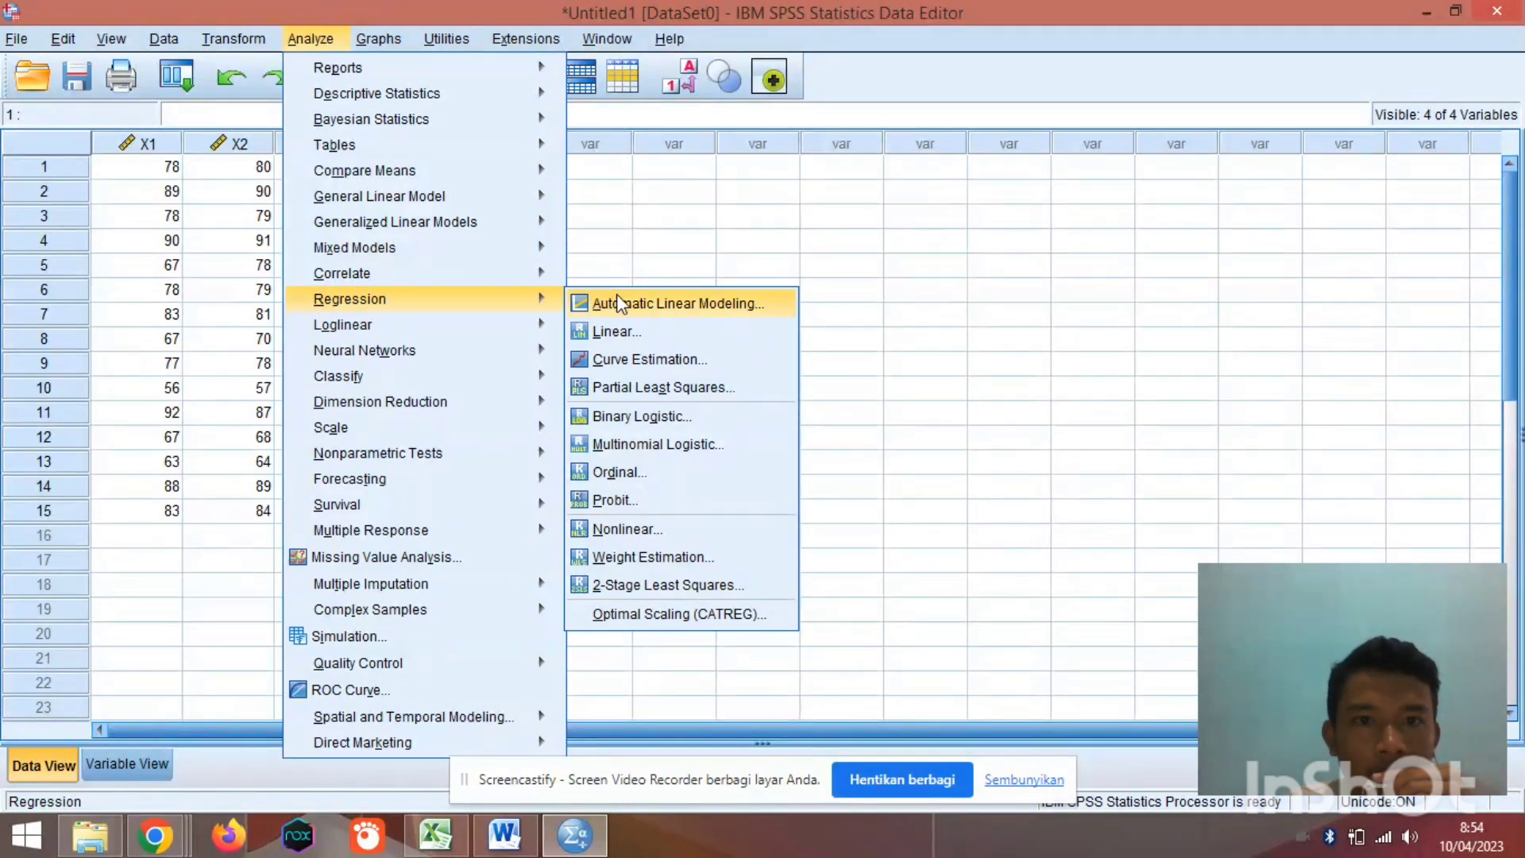
click(625, 347)
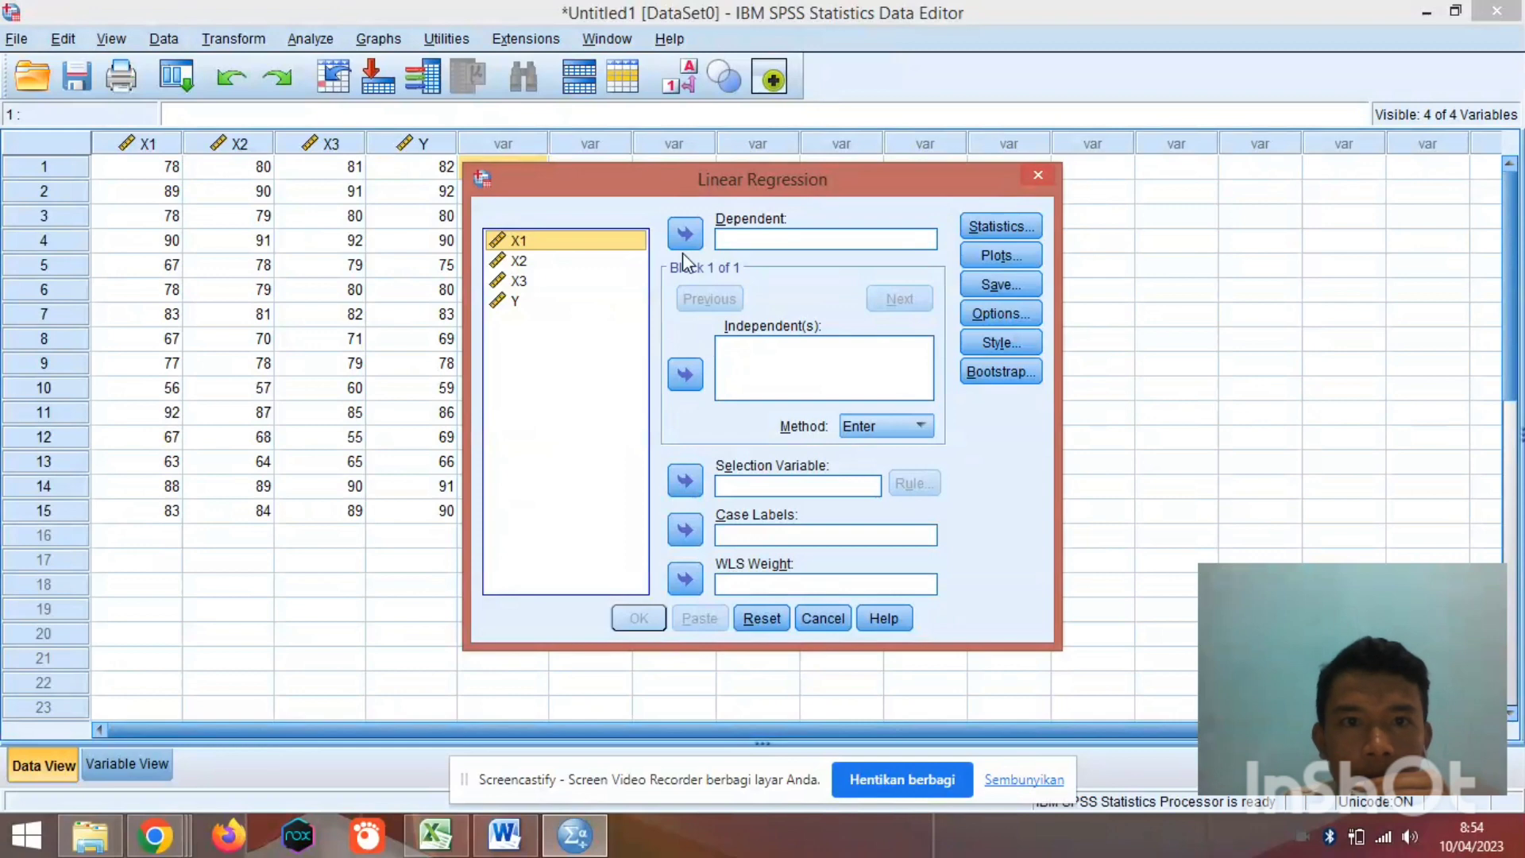
click(513, 307)
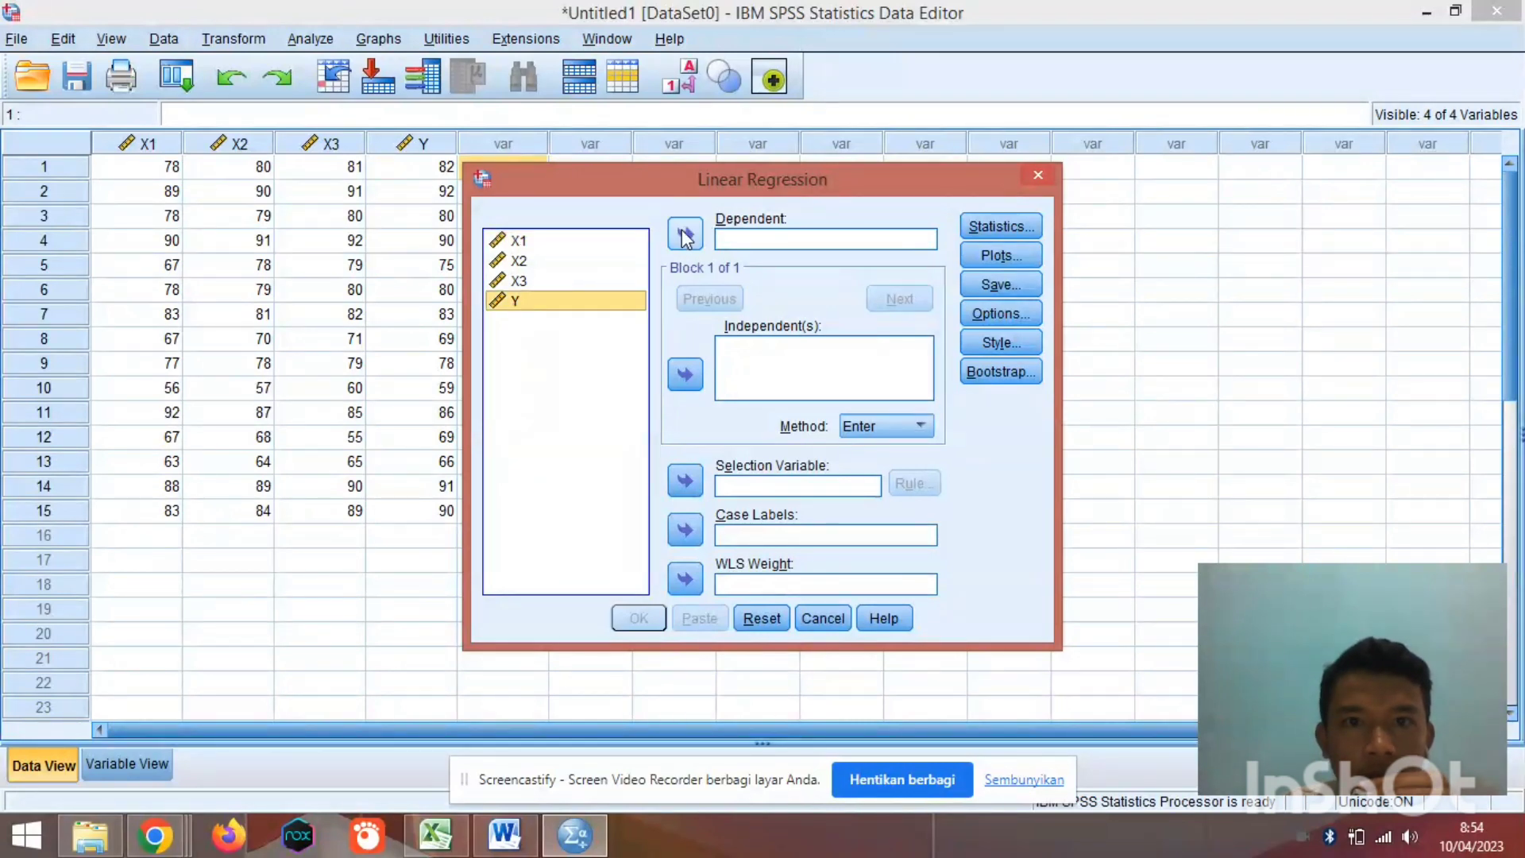
click(685, 236)
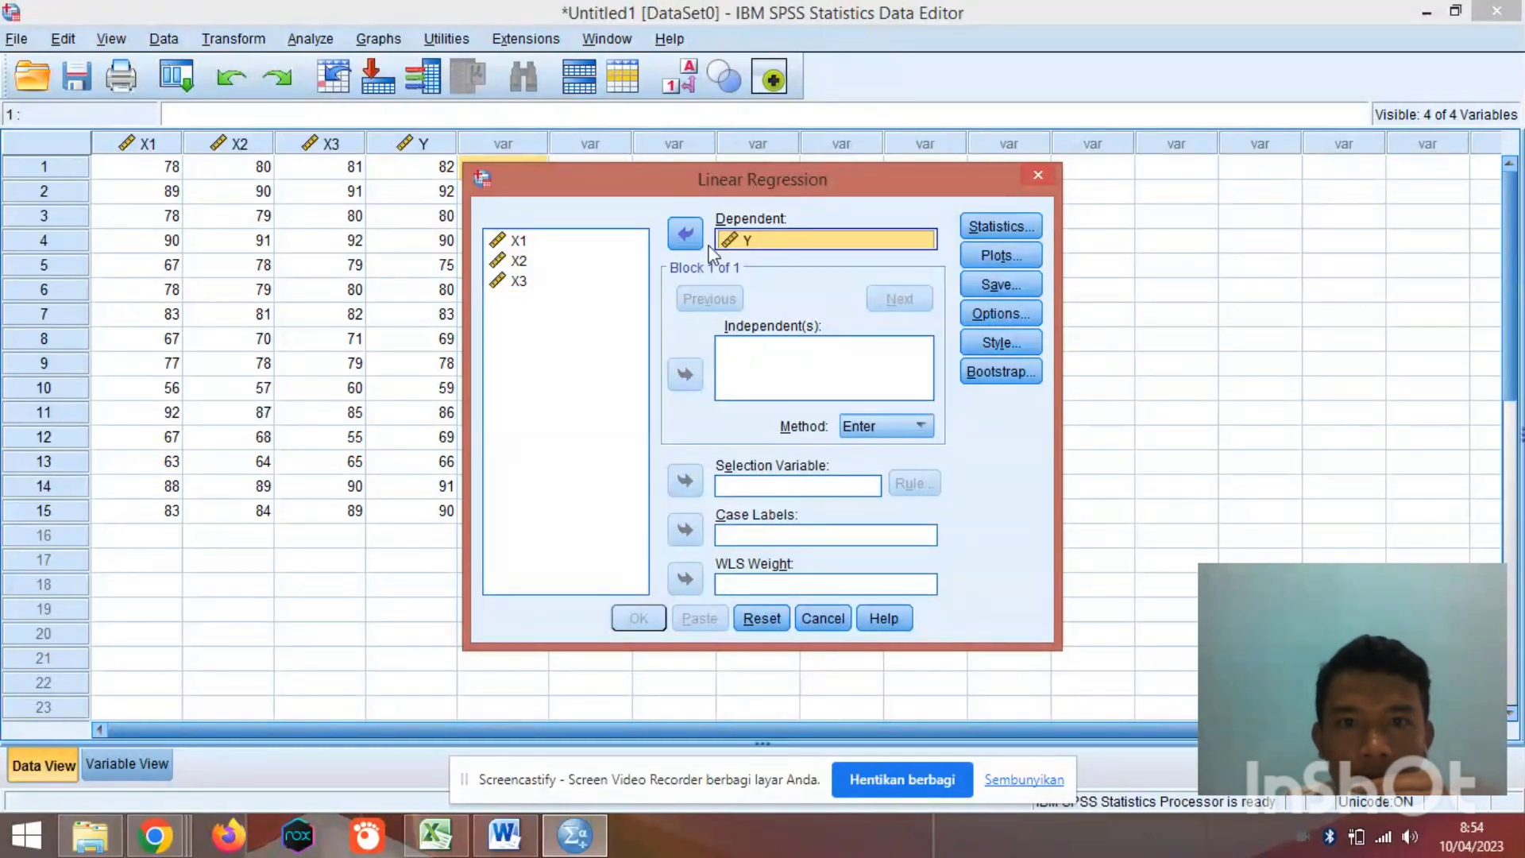
click(524, 243)
click(686, 372)
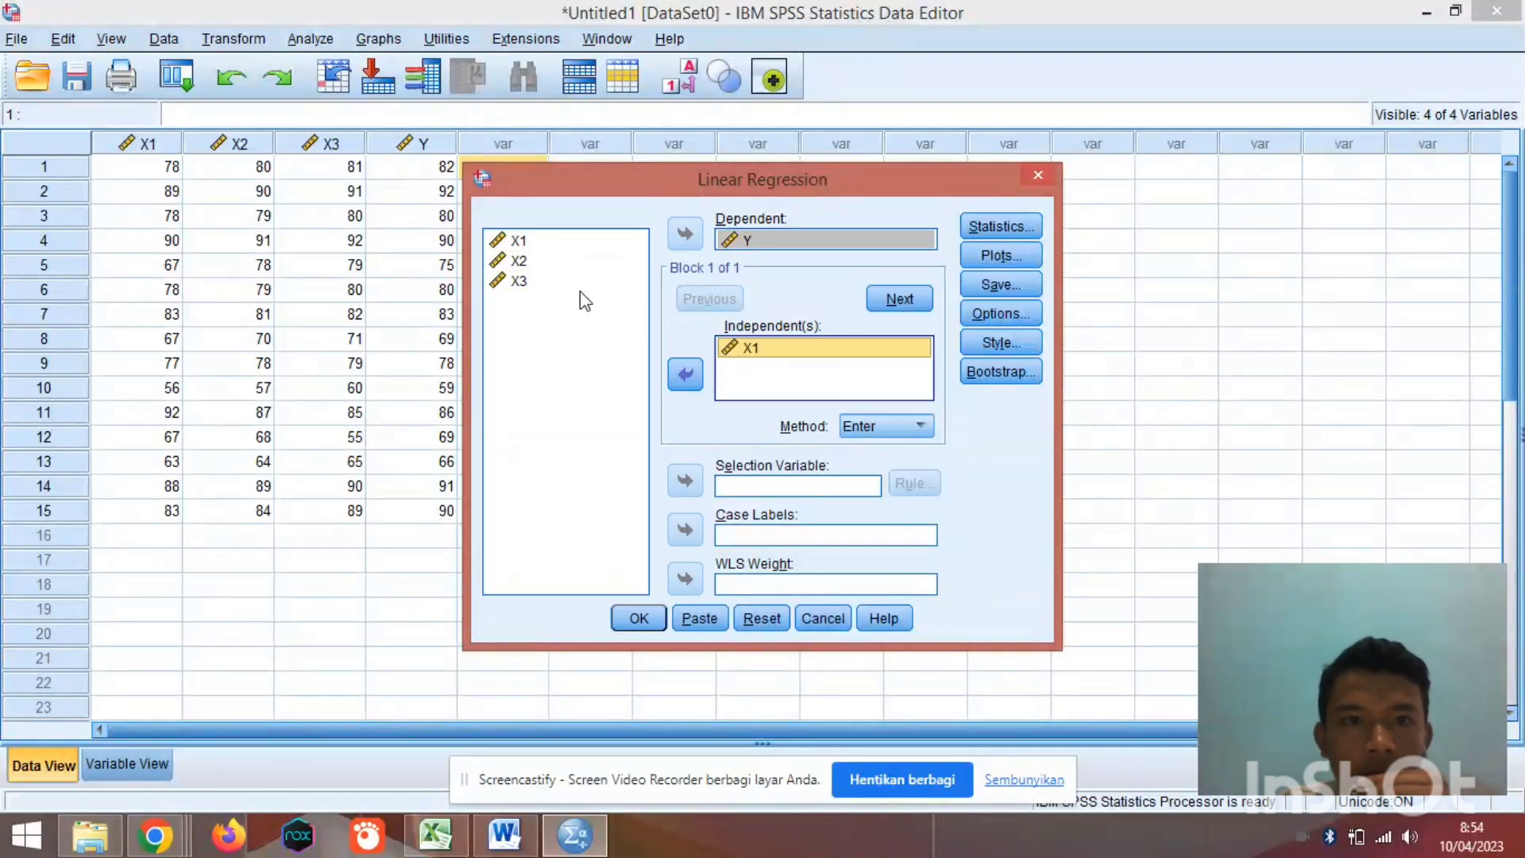
click(520, 263)
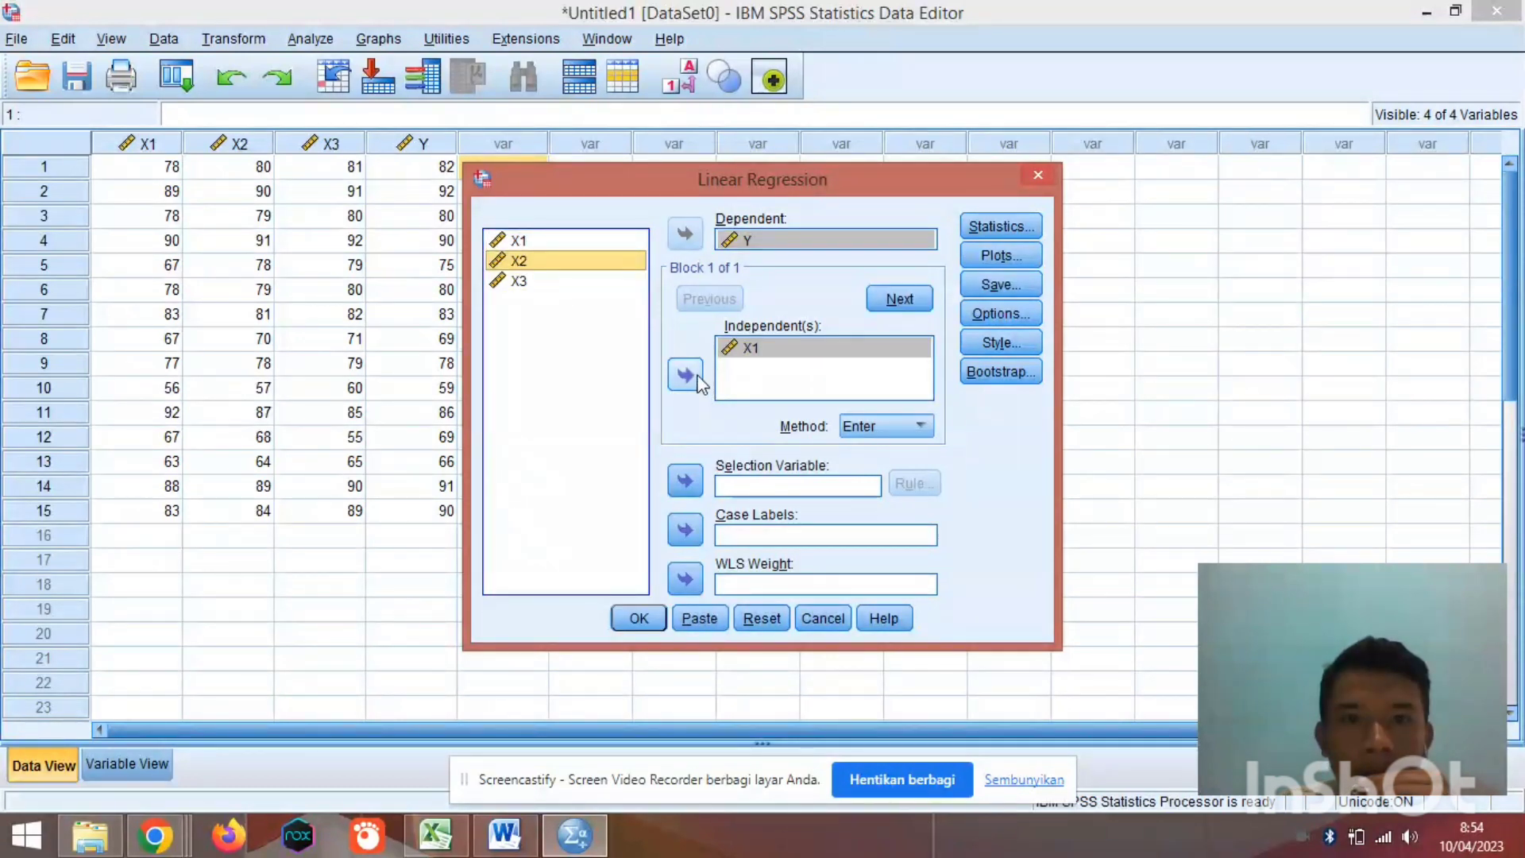
click(696, 381)
click(522, 283)
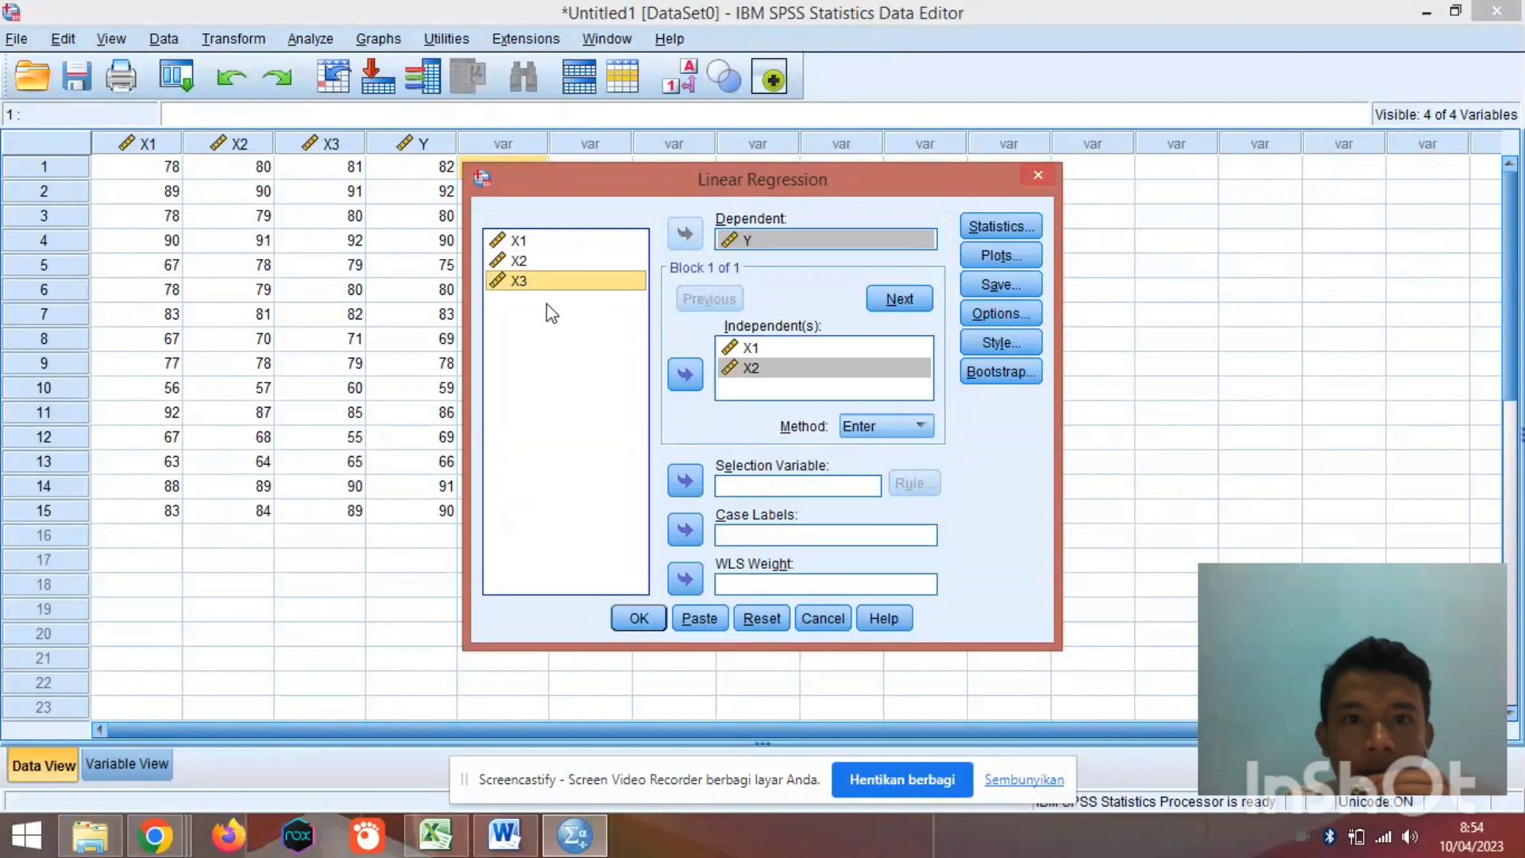
click(698, 382)
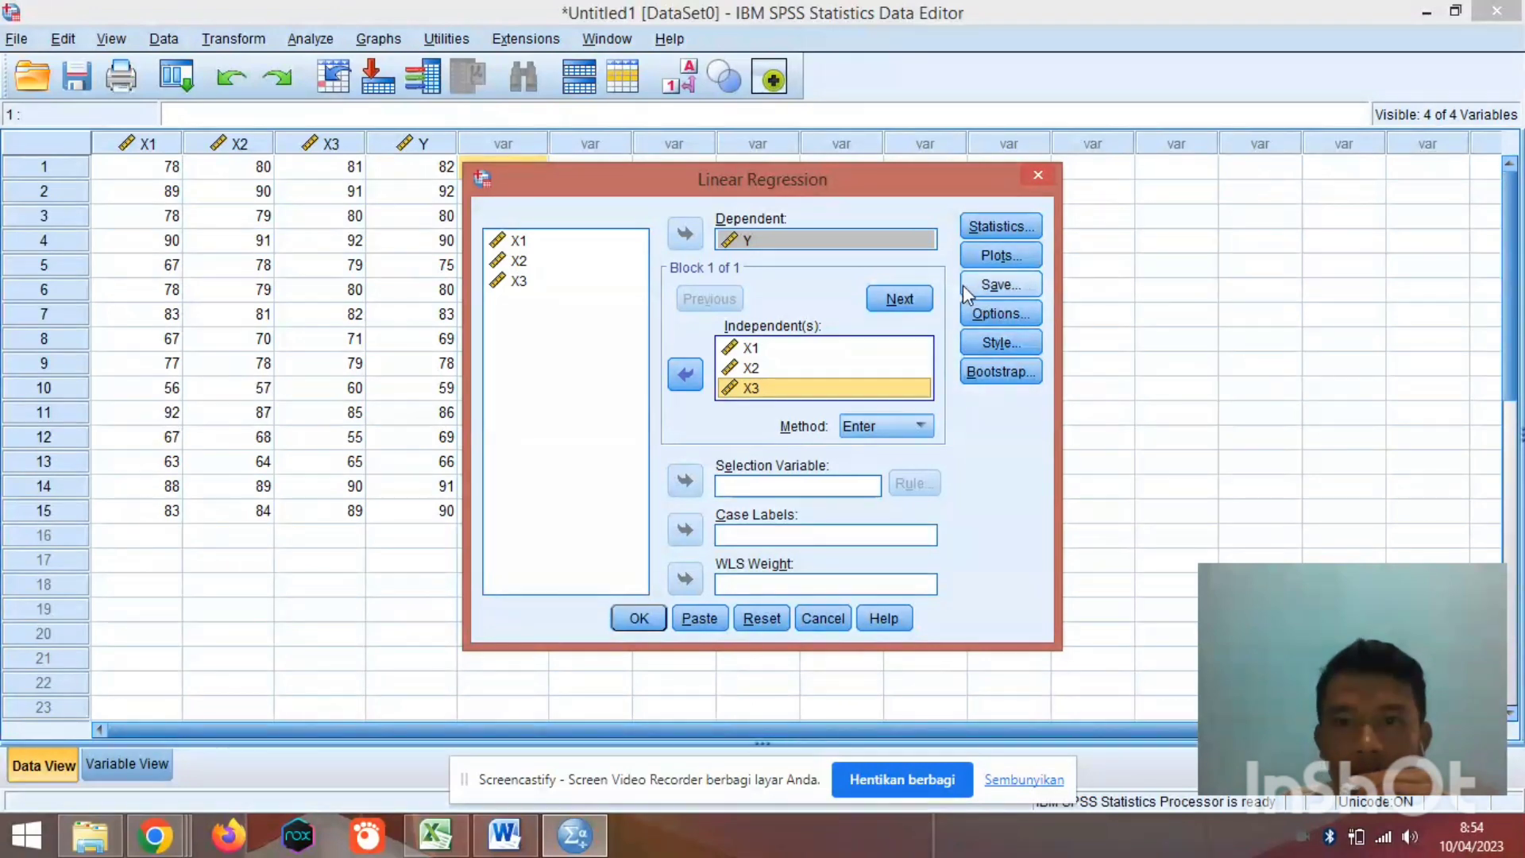
Add a scatterplot with *SRESID on the Y axis and *ZPRED on the X axis, and run the regression.
click(1012, 258)
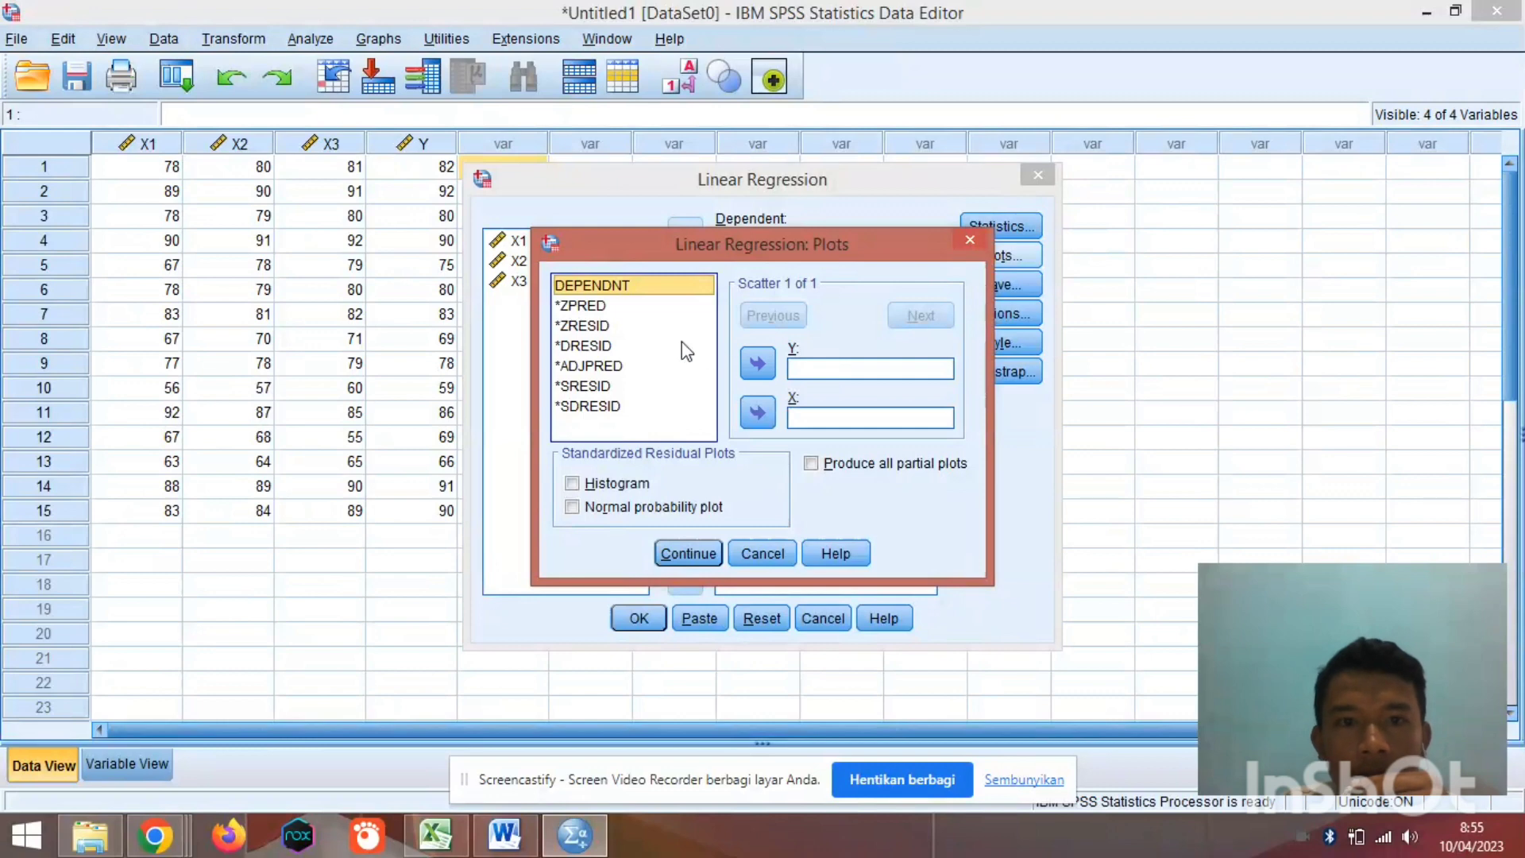
click(616, 386)
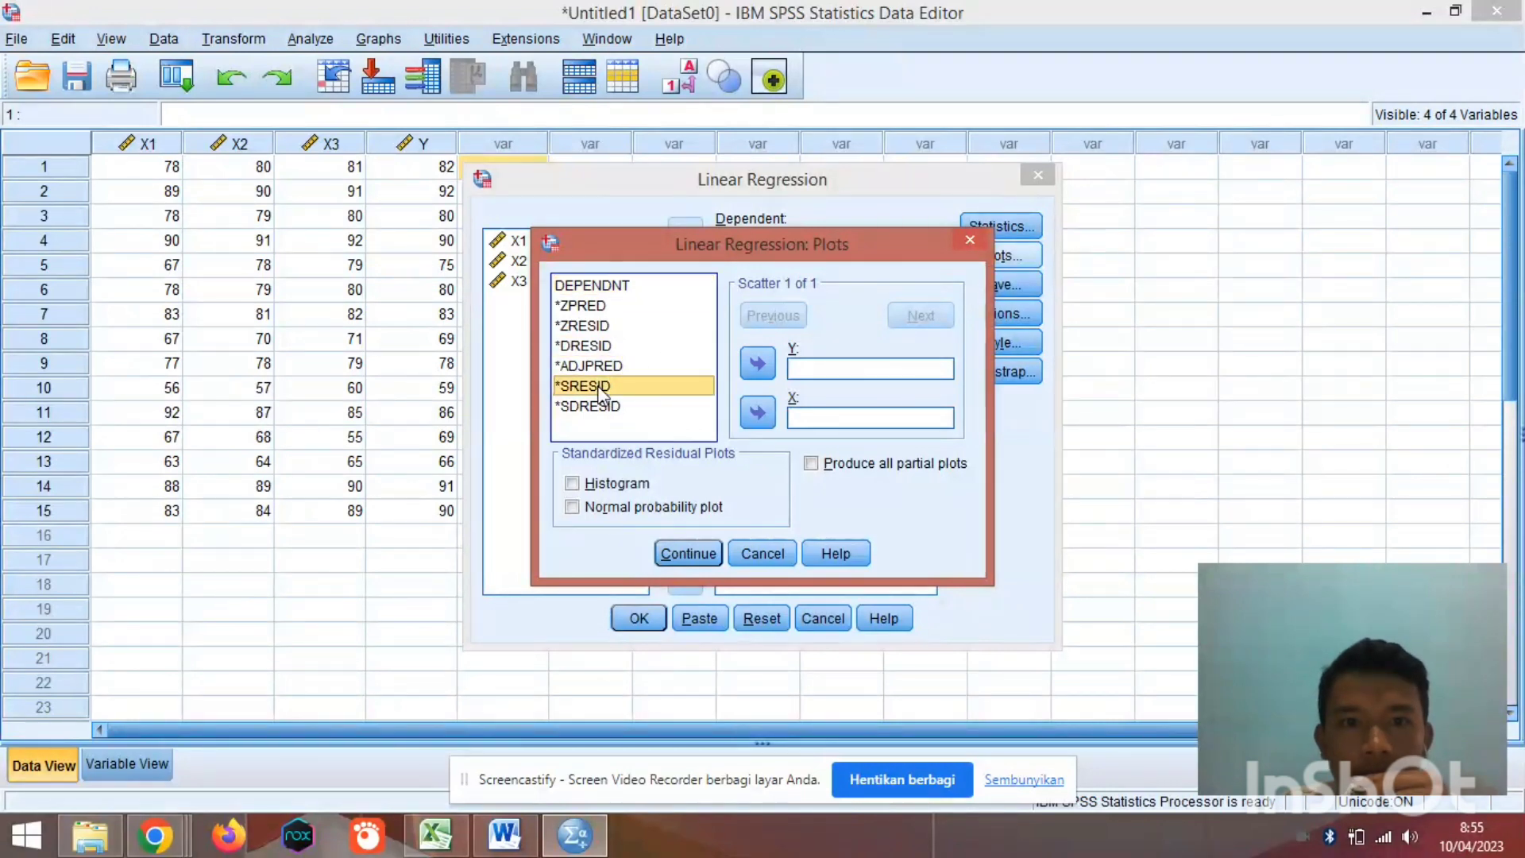
click(757, 365)
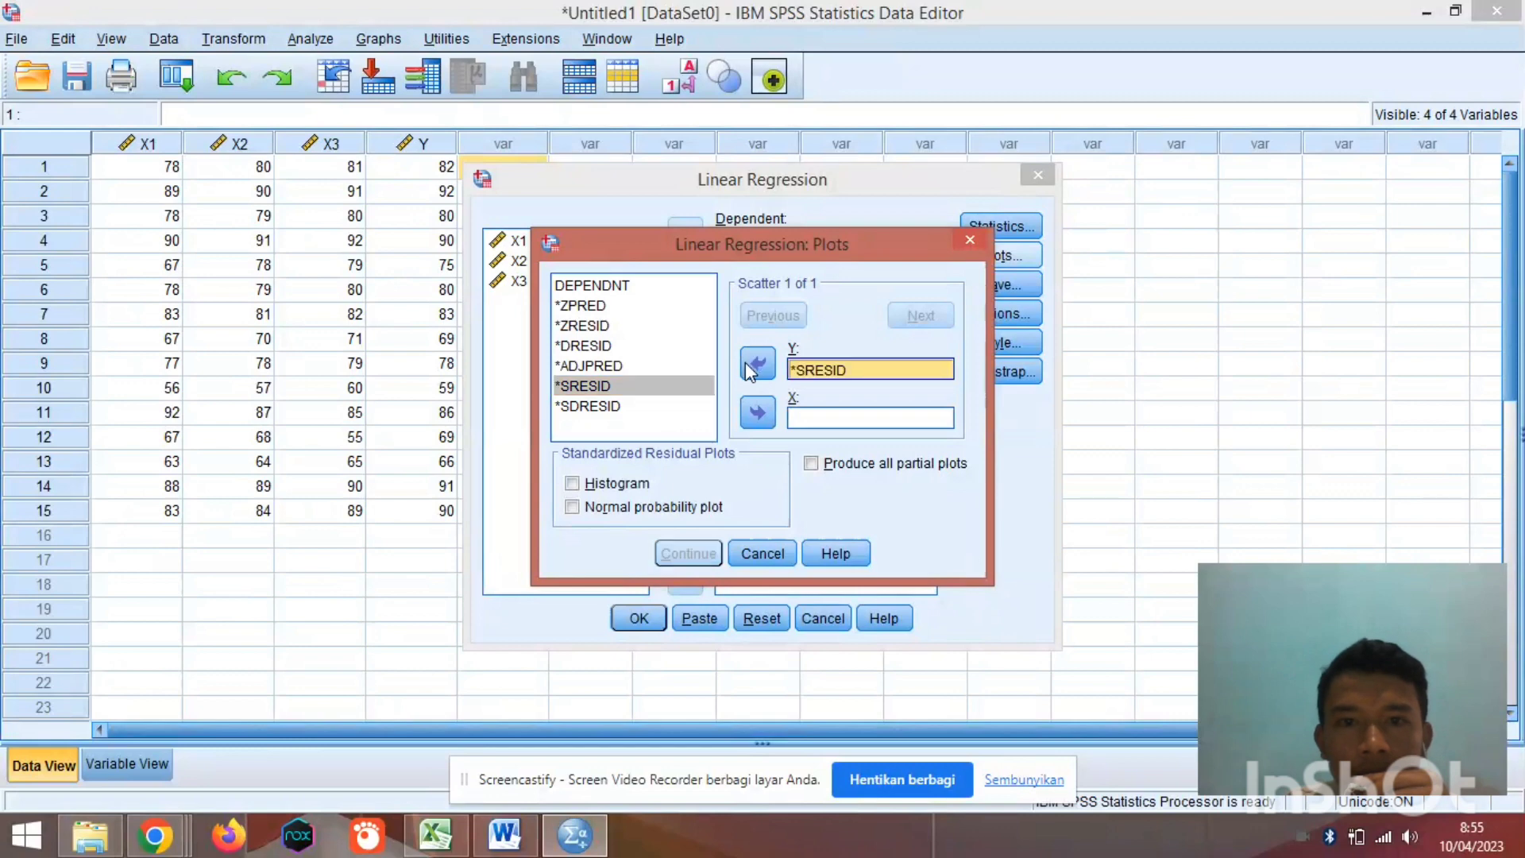
click(588, 308)
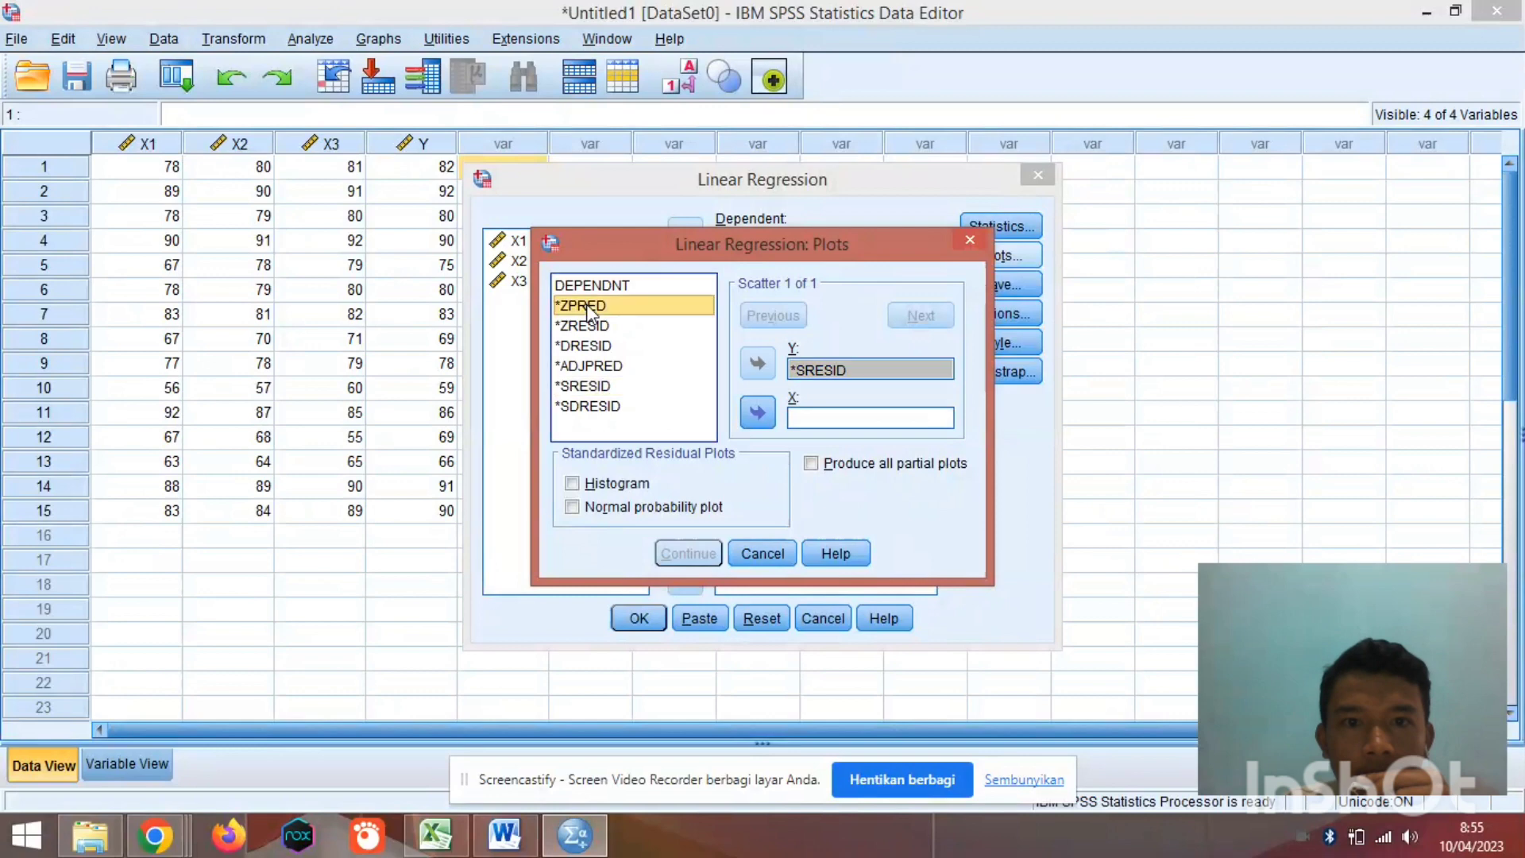
click(758, 412)
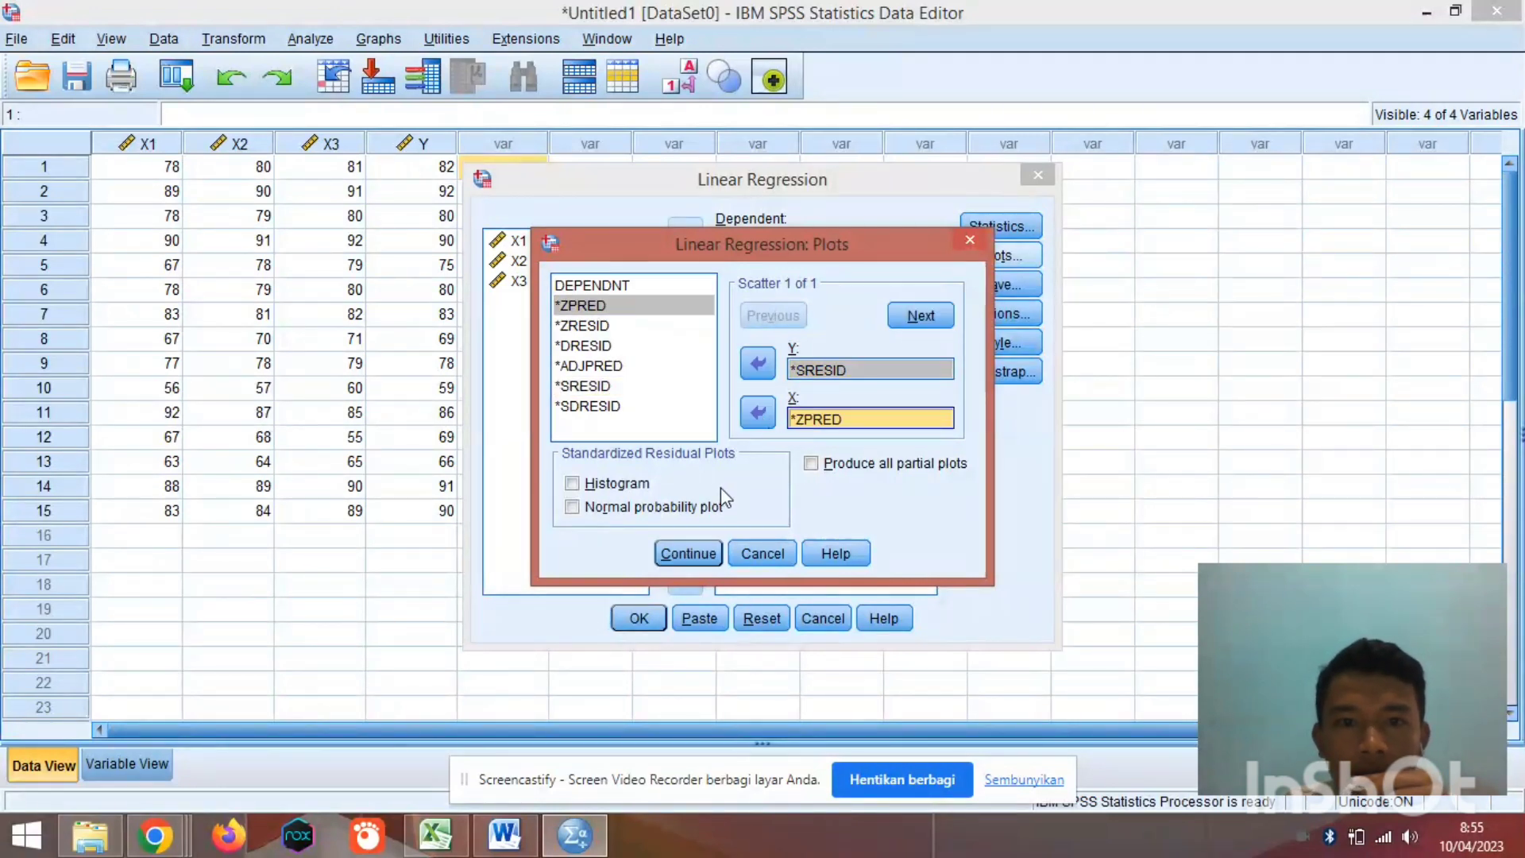
click(693, 554)
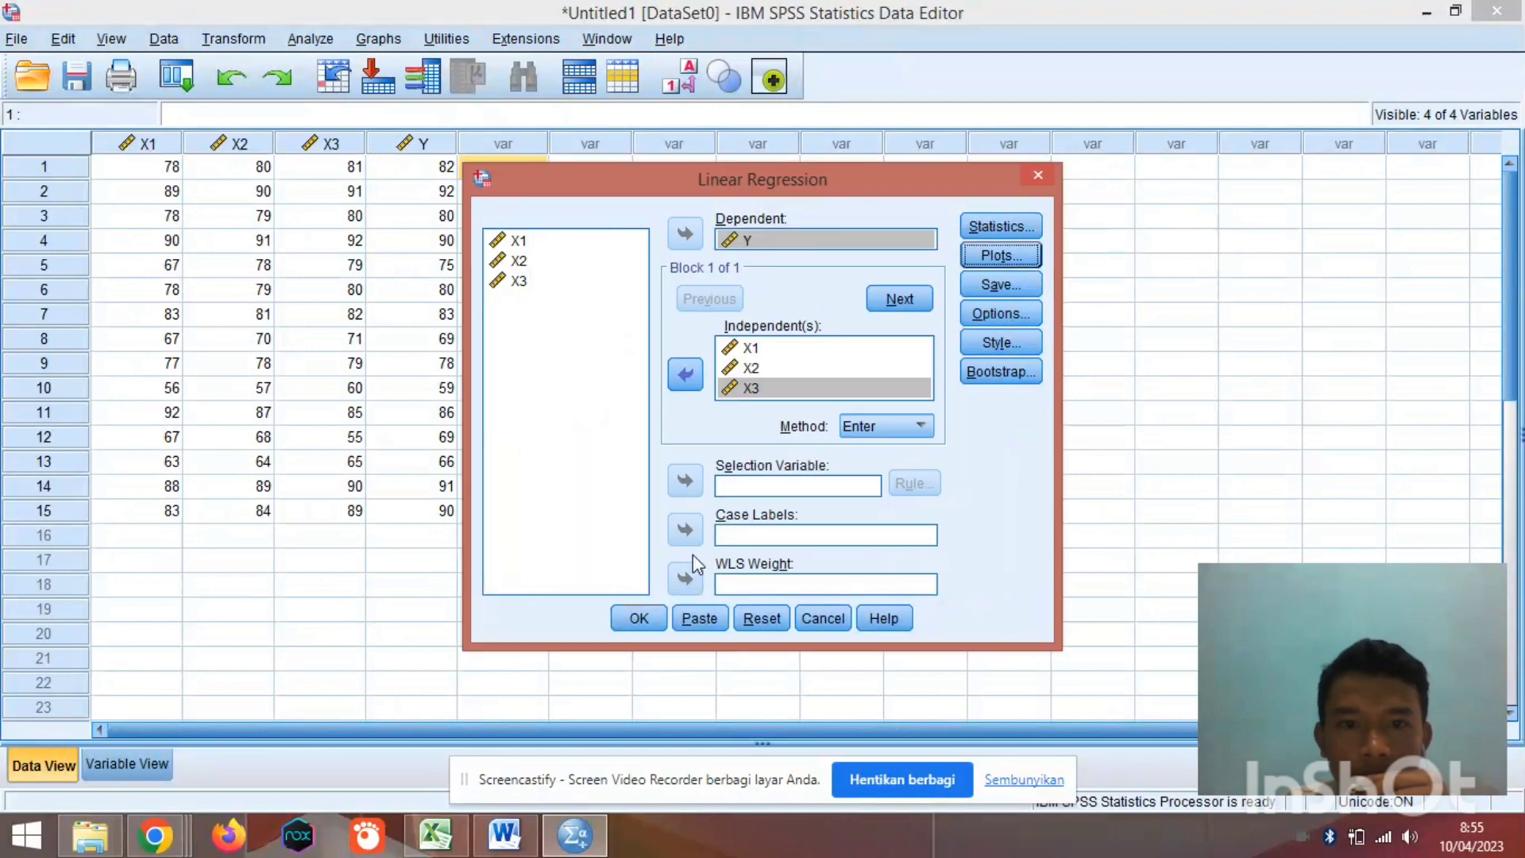
click(640, 618)
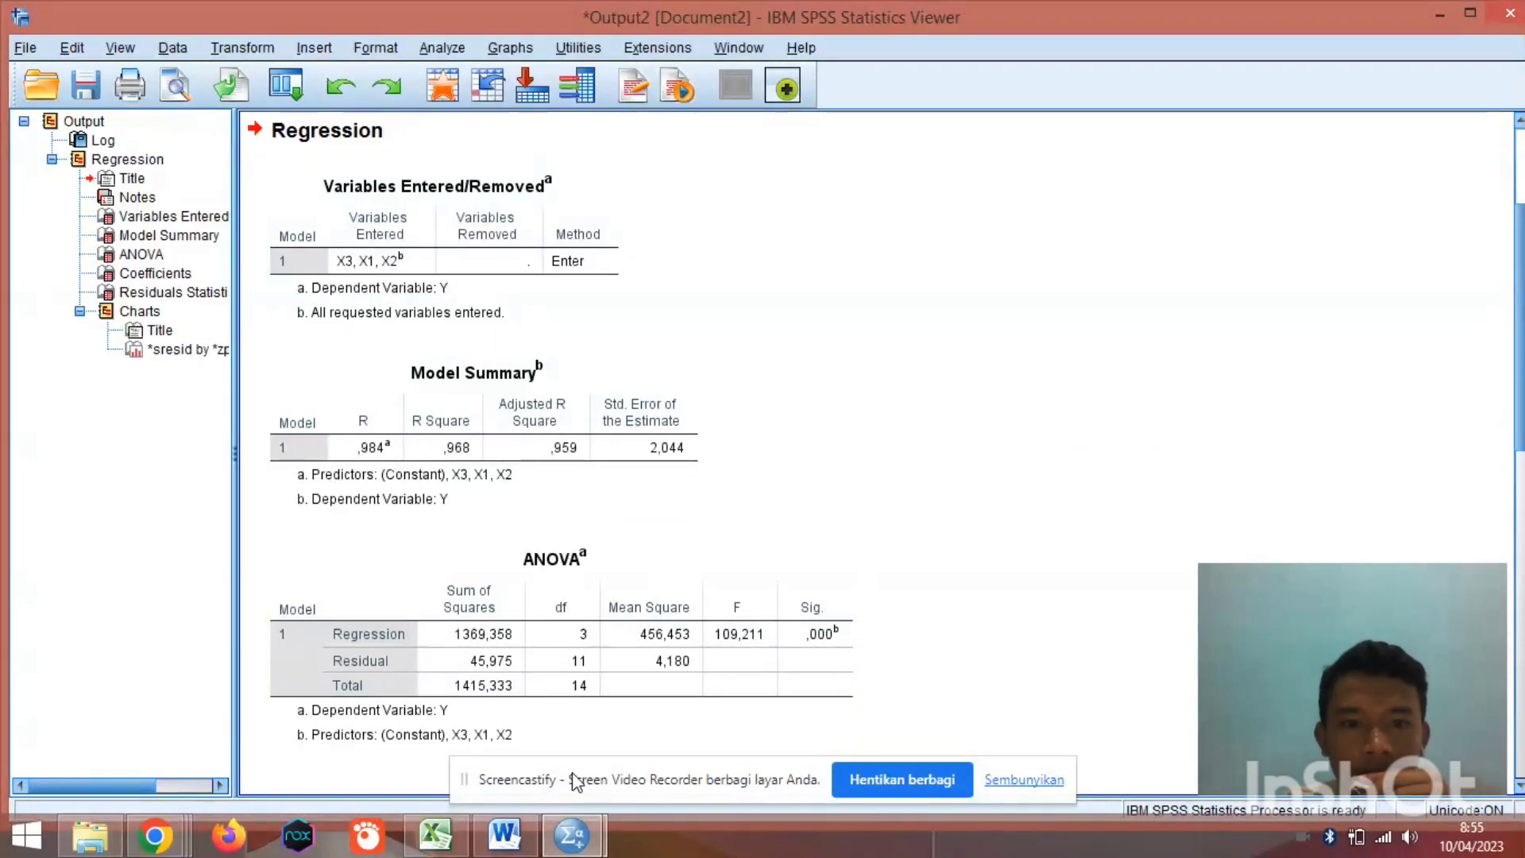
Examine the scatterplot of studentized residuals against standardized predicted values in the regression output.
mouse_move(586, 847)
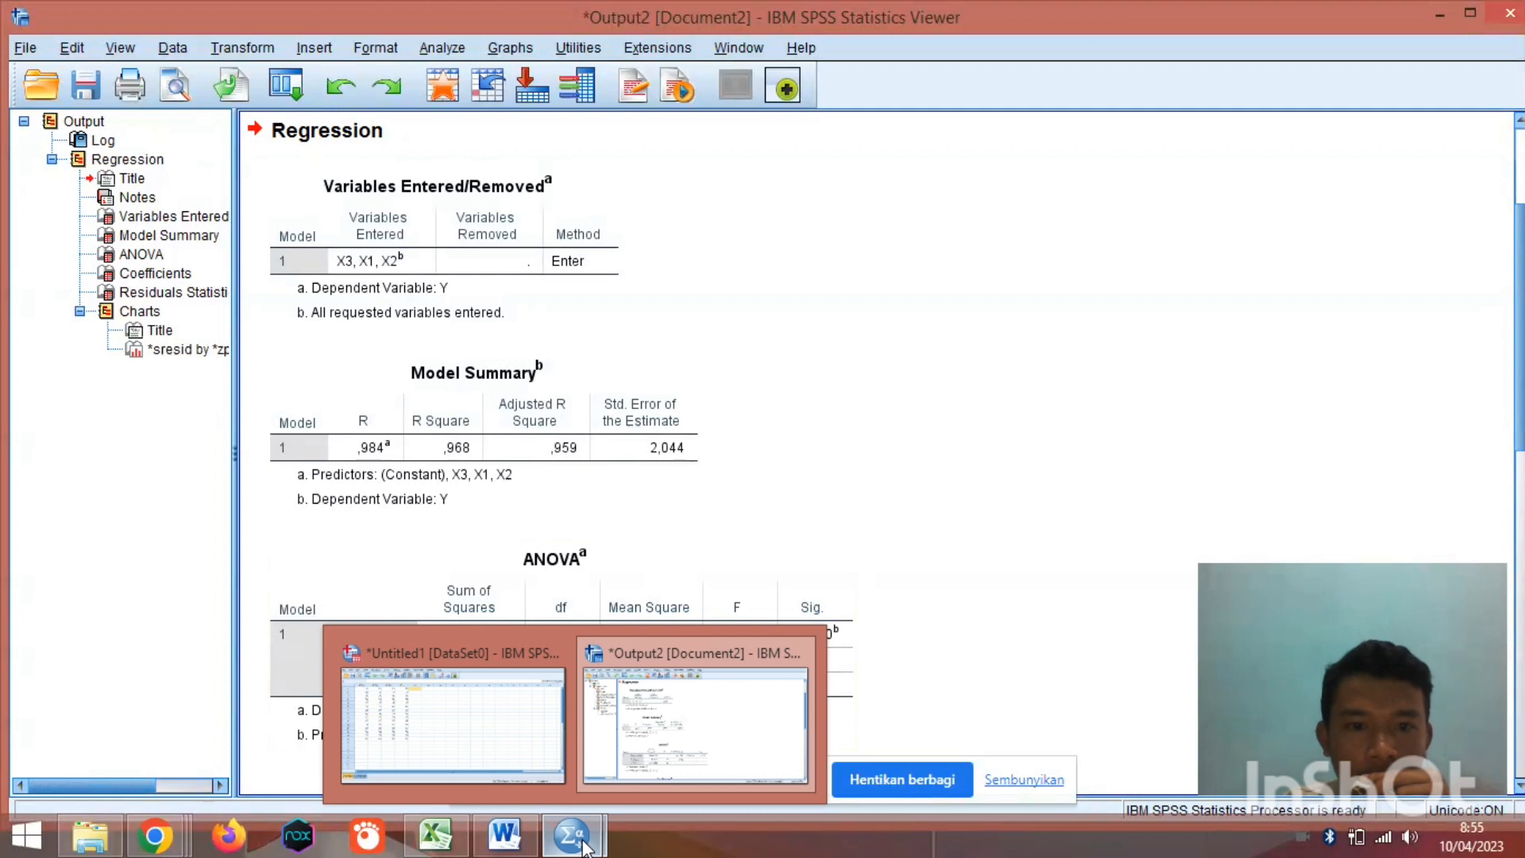
click(679, 702)
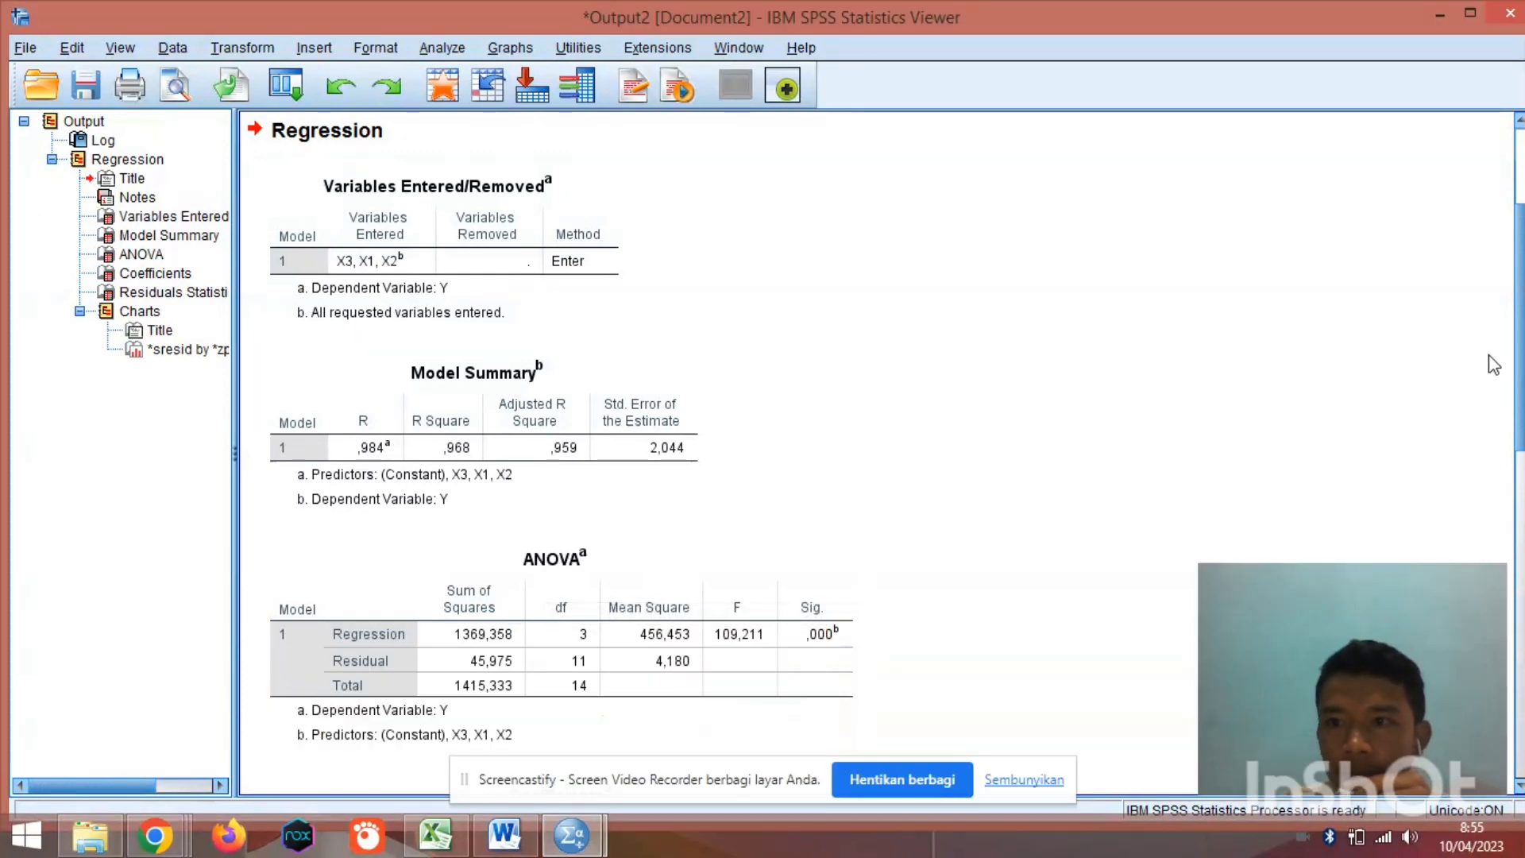
drag(1519, 340, 1523, 727)
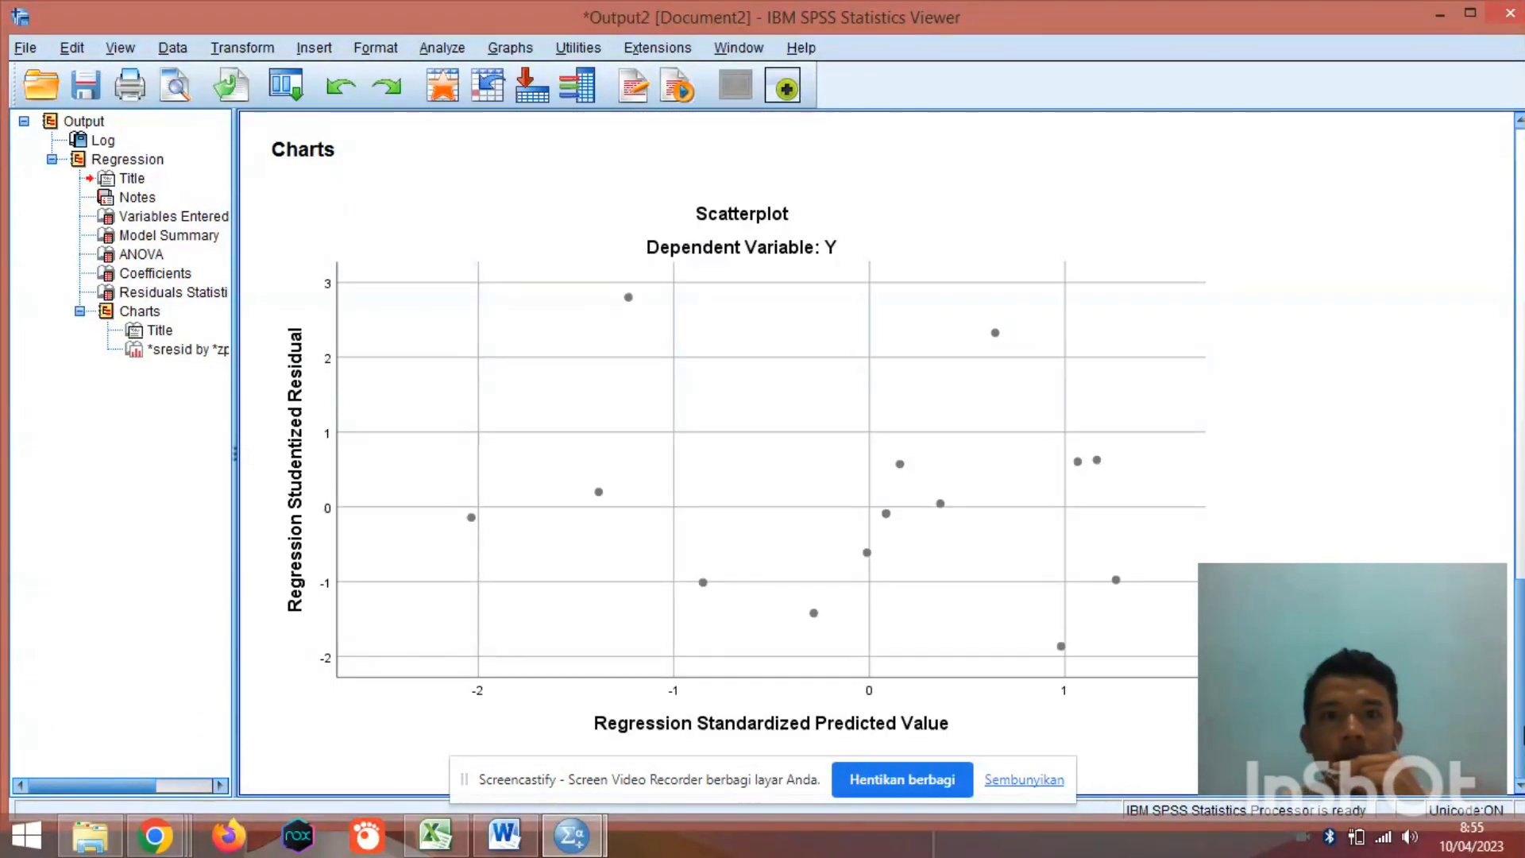
click(1087, 506)
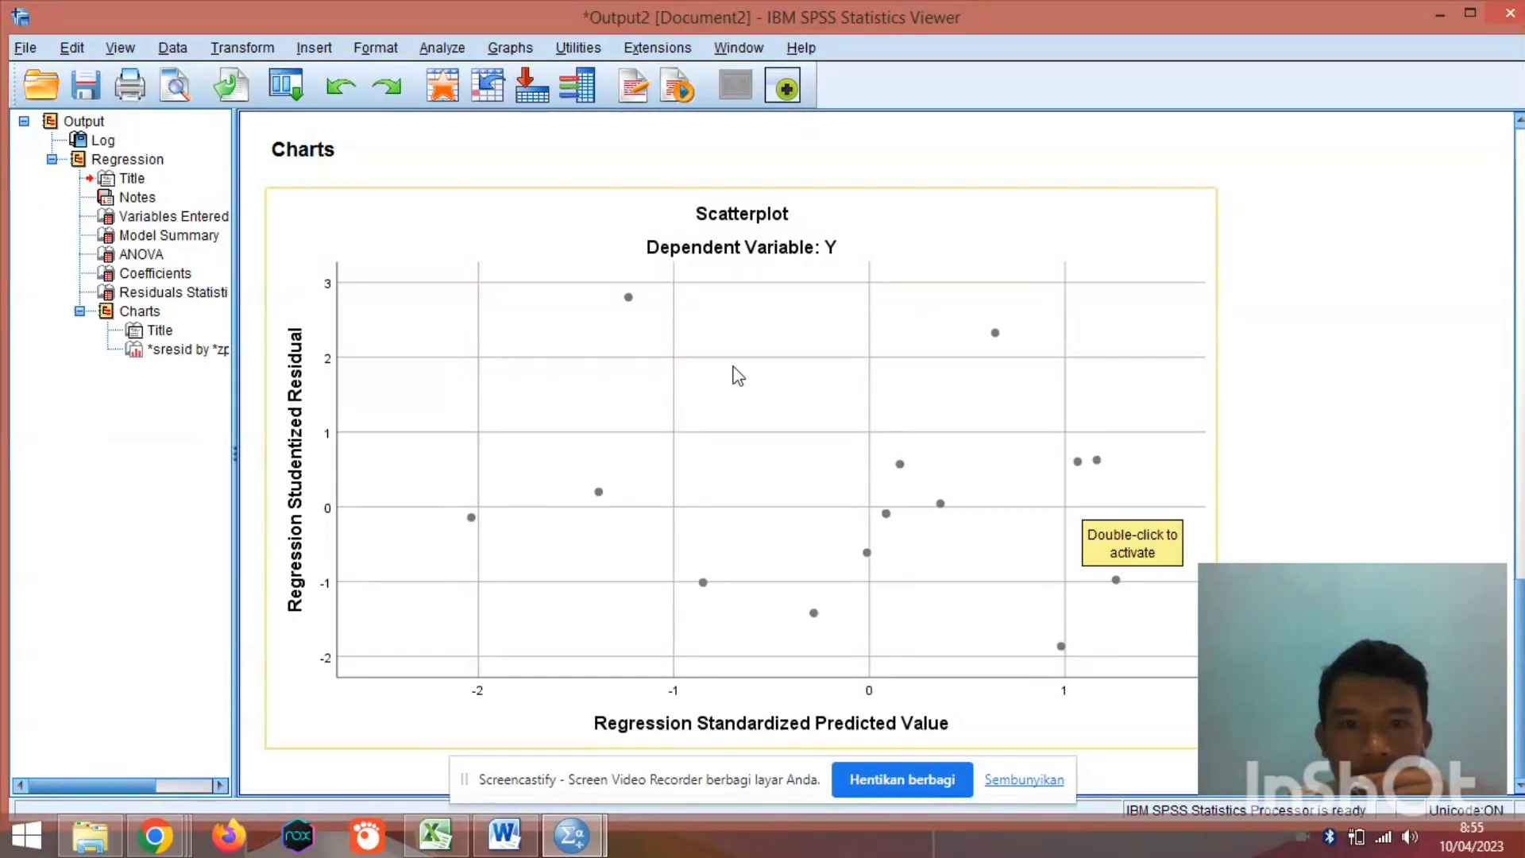
Switch to the "hetero video" Word document and review the scatterplot interpretation rules and the method's weaknesses.
mouse_move(531, 830)
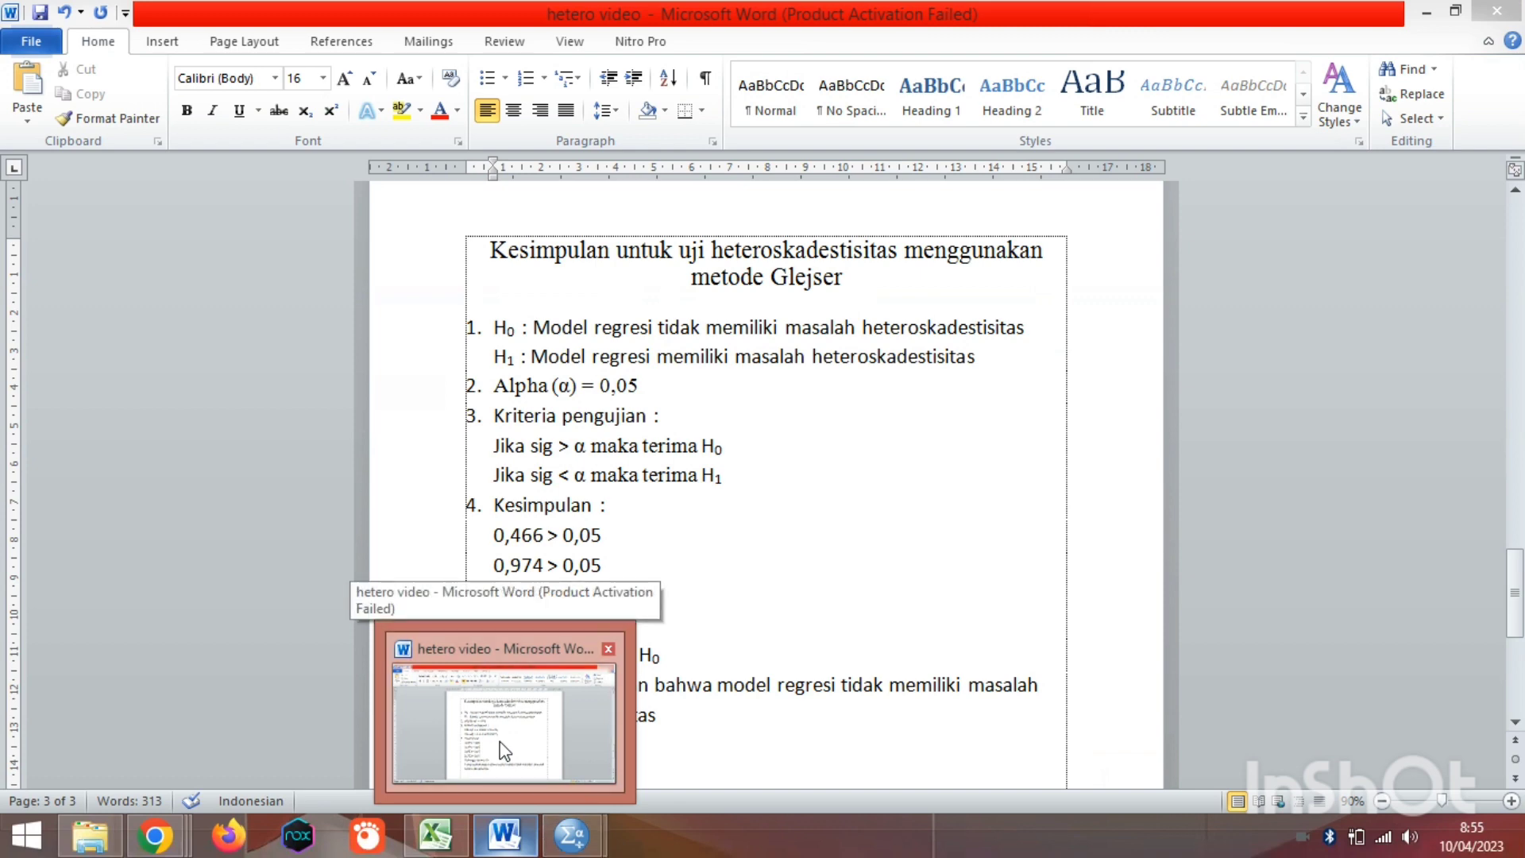
click(499, 741)
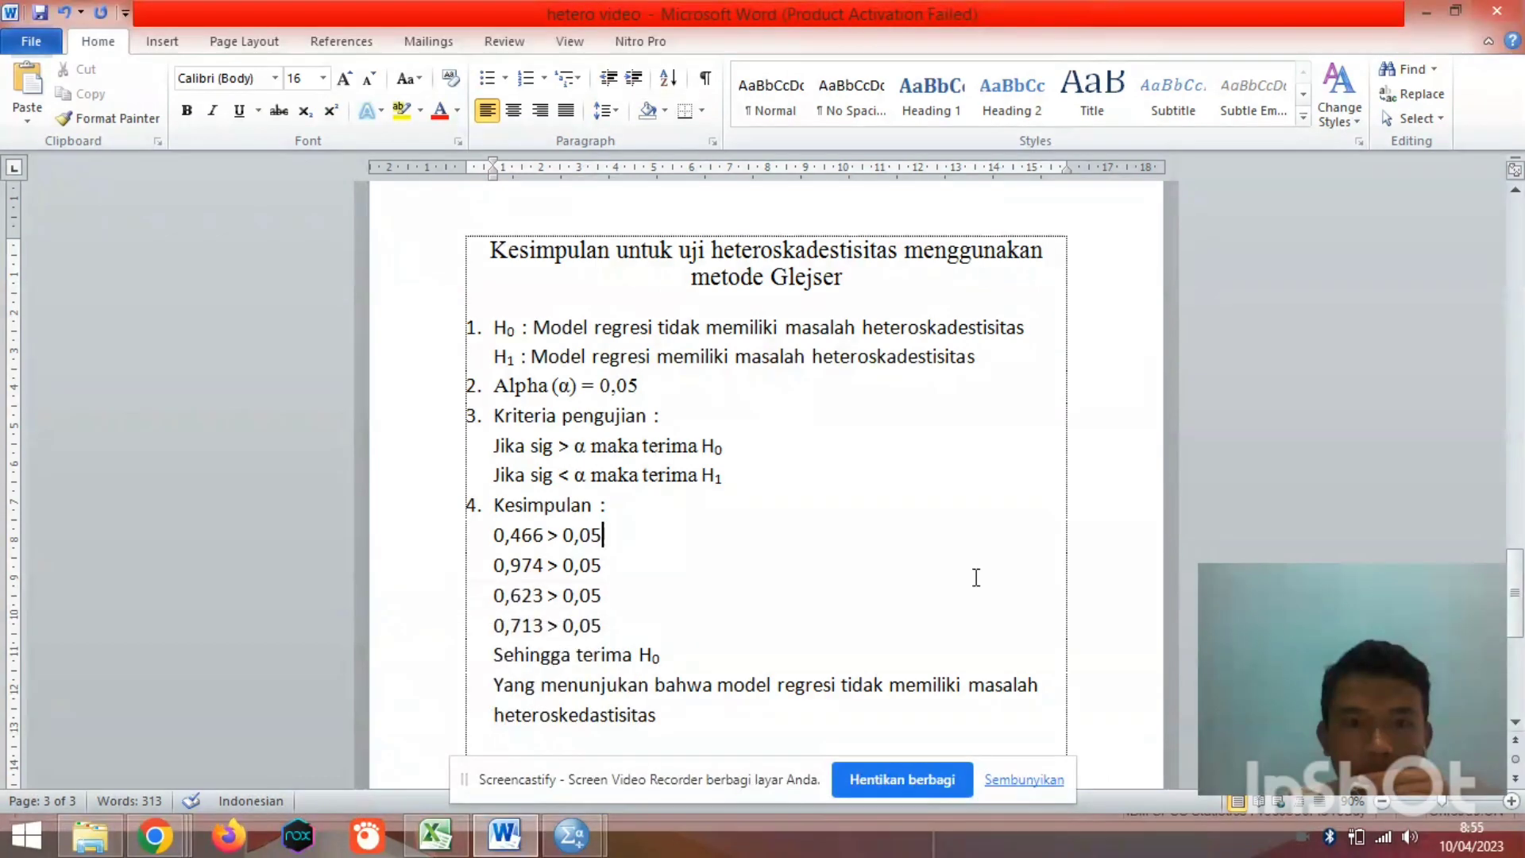
drag(1518, 596, 1519, 418)
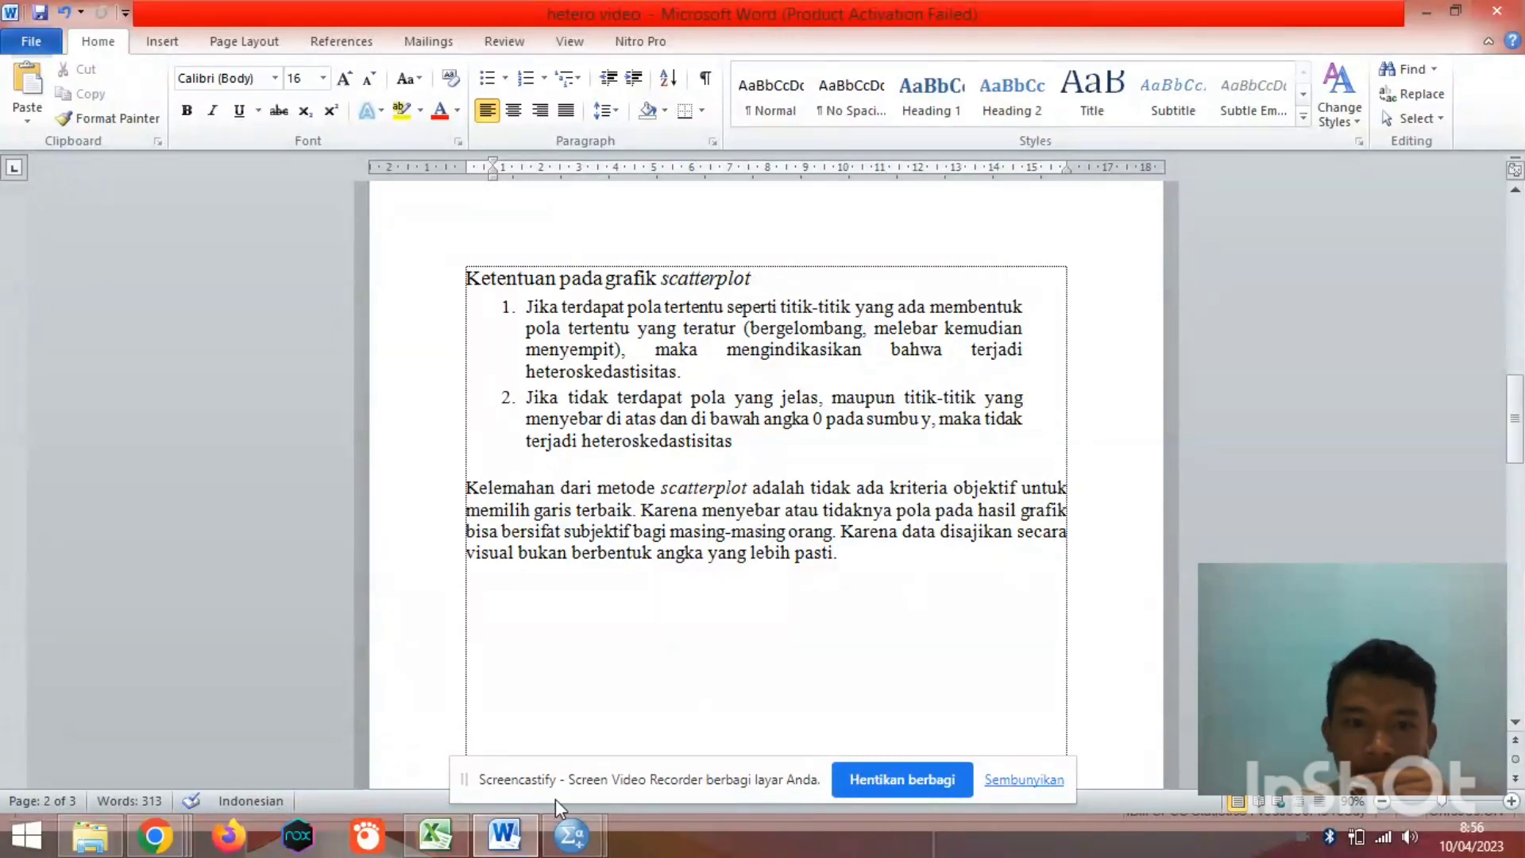
mouse_move(570, 831)
mouse_move(636, 738)
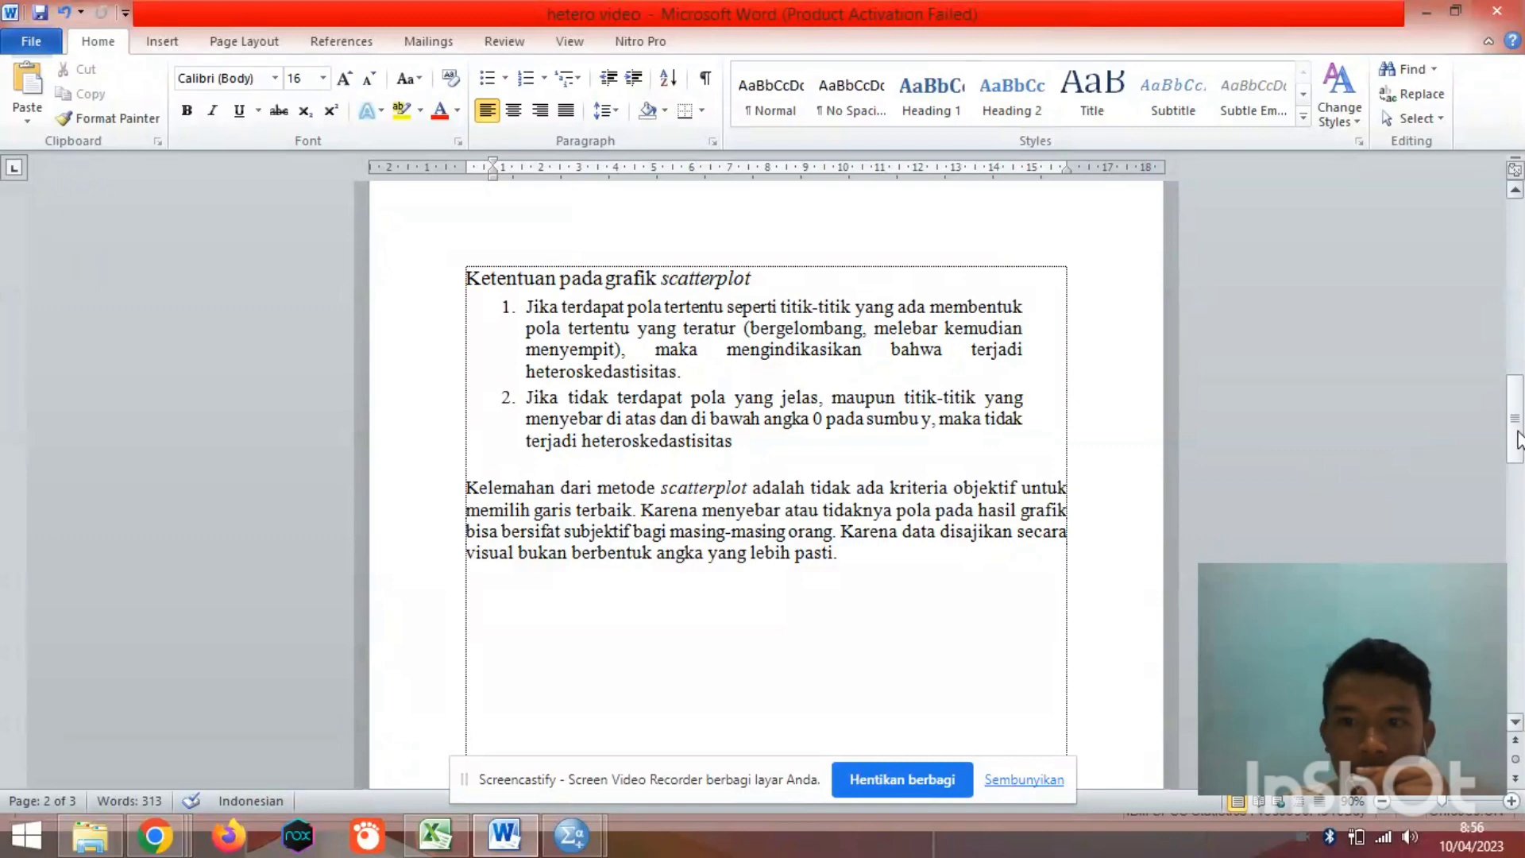
drag(1516, 440, 1517, 446)
Switch back to the SPSS Data Editor and rerun the linear regression of Y on X1, X2 and X3, saving unstandardized residuals.
mouse_move(479, 854)
click(408, 726)
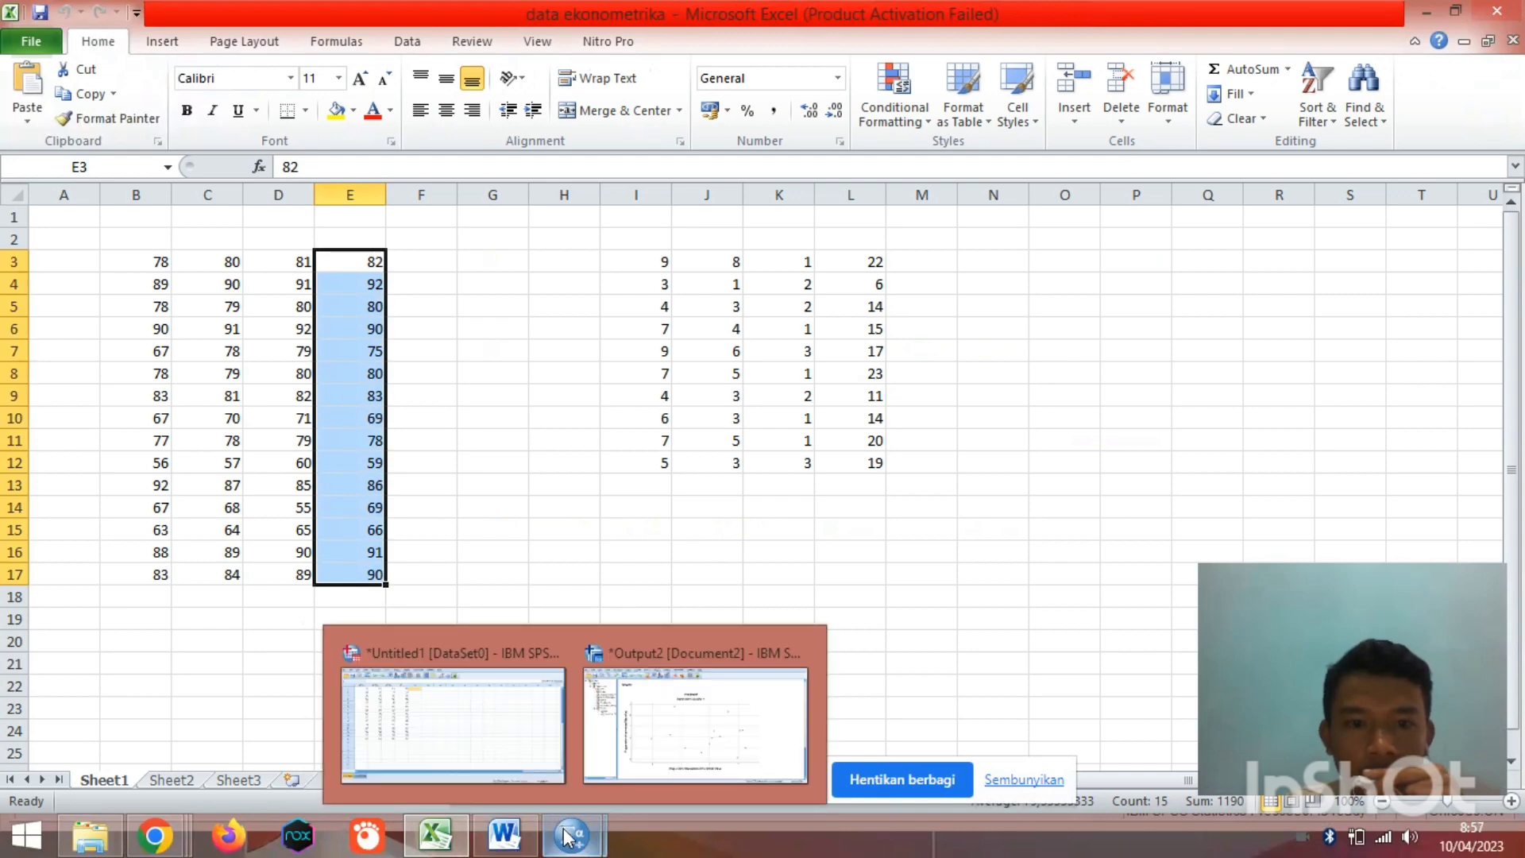
click(486, 746)
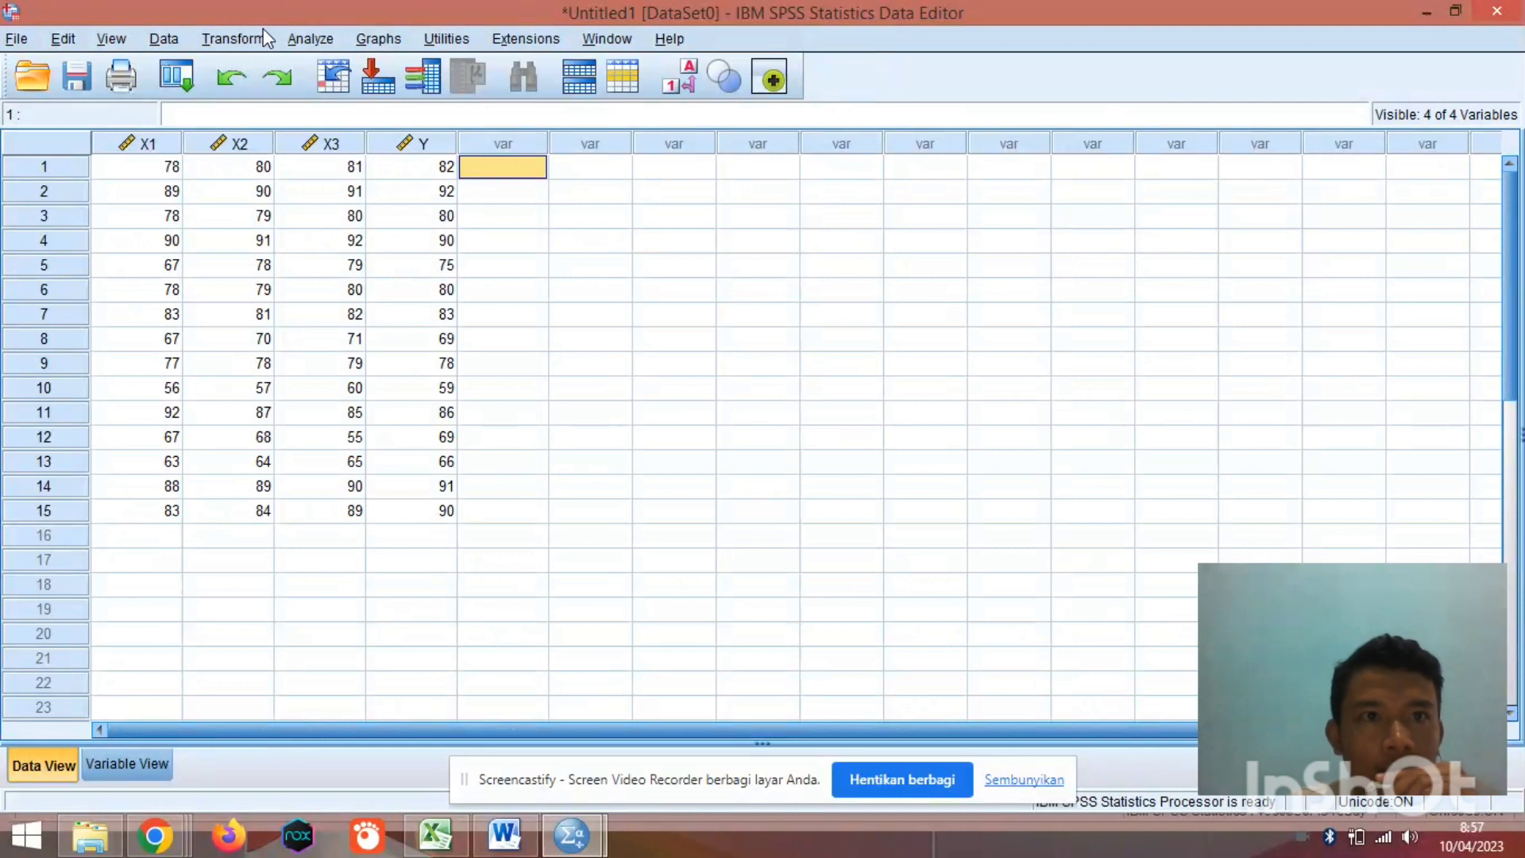
click(316, 39)
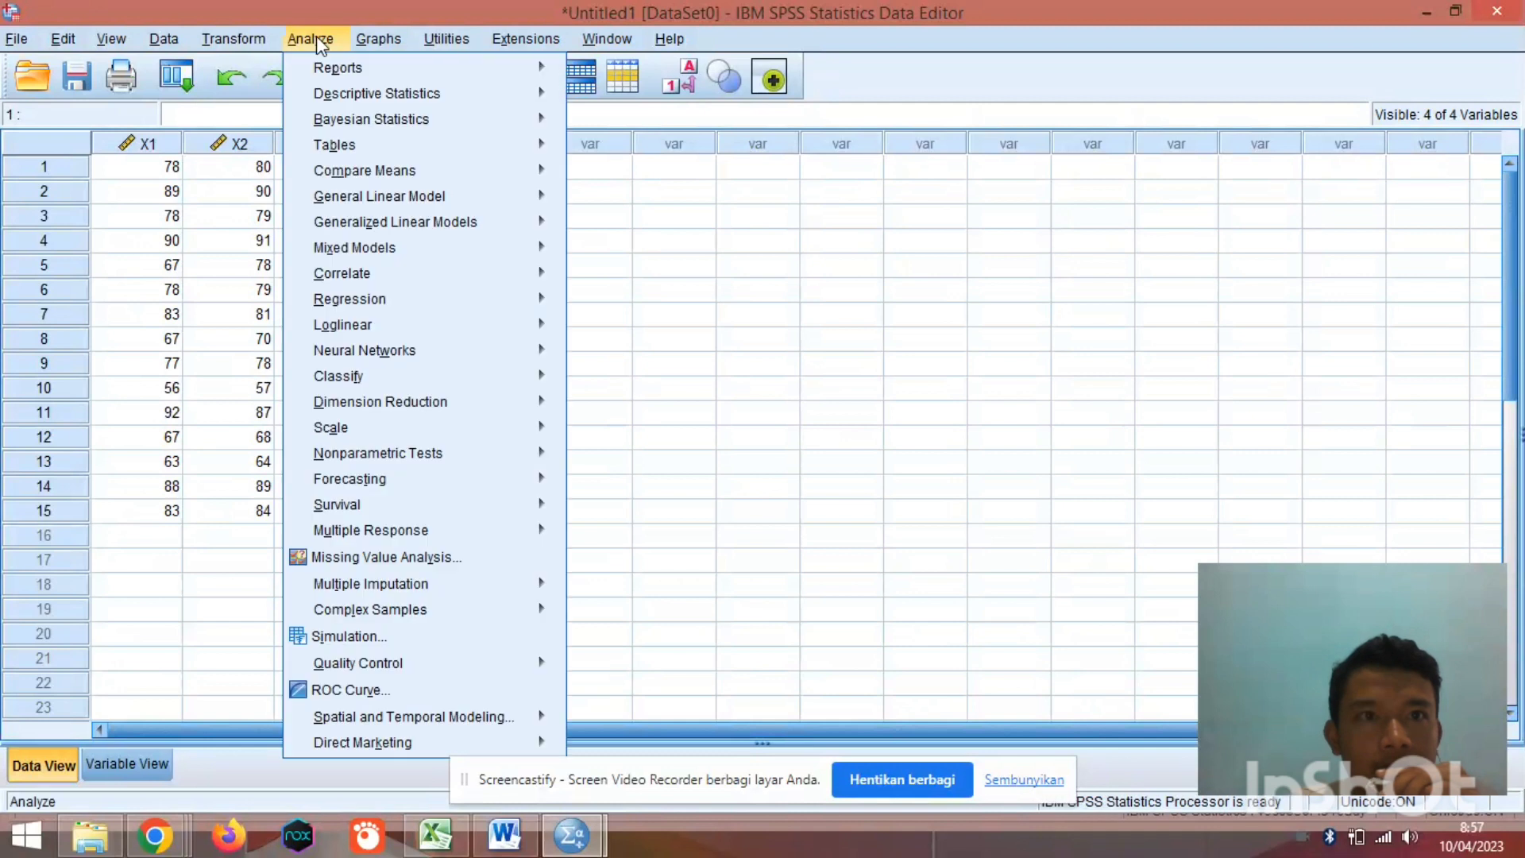
mouse_move(350, 205)
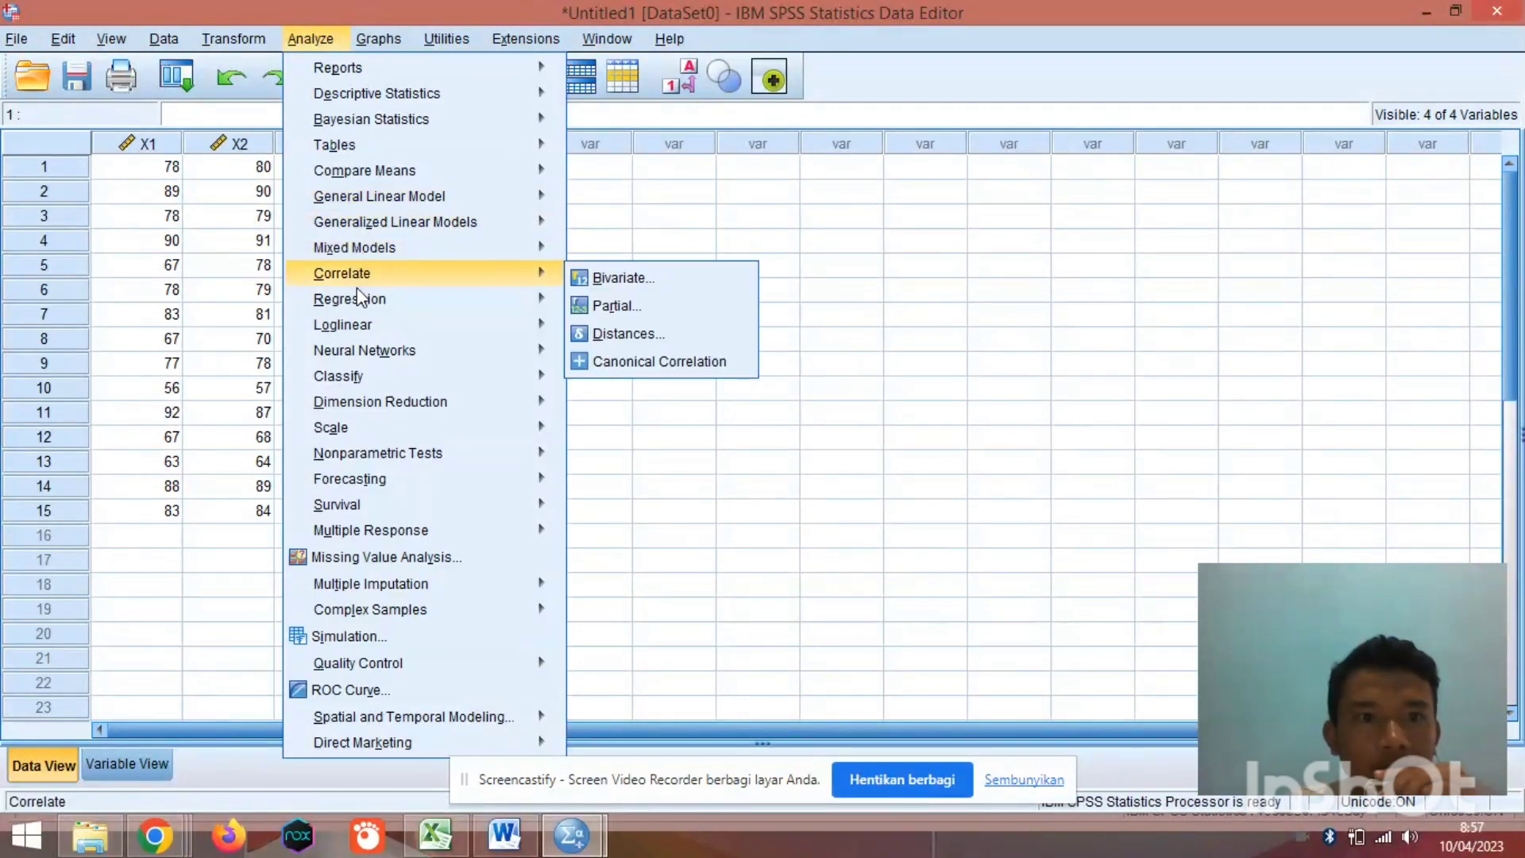
mouse_move(364, 300)
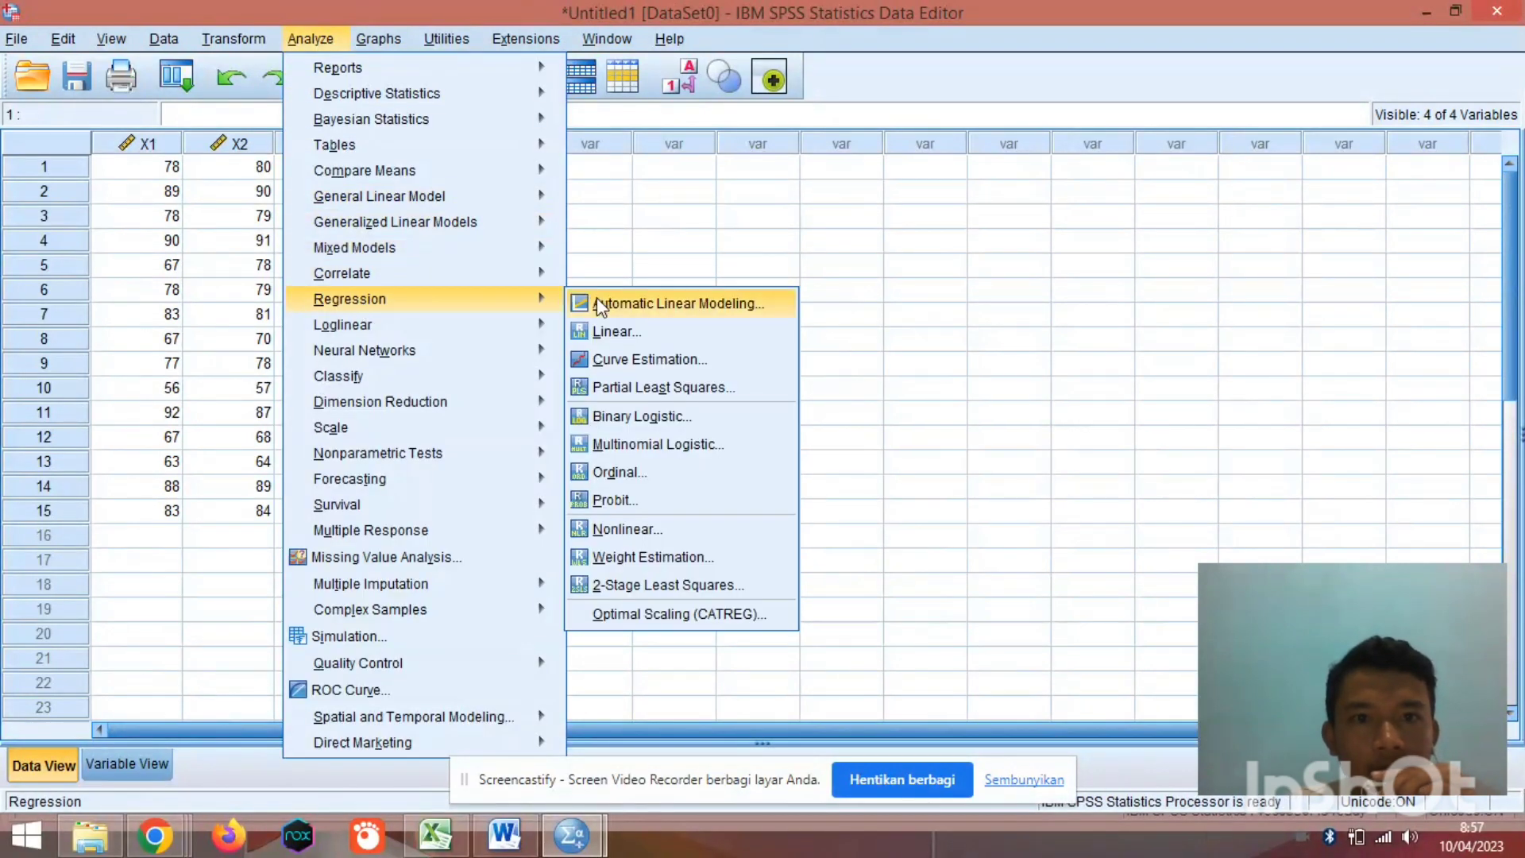
click(621, 335)
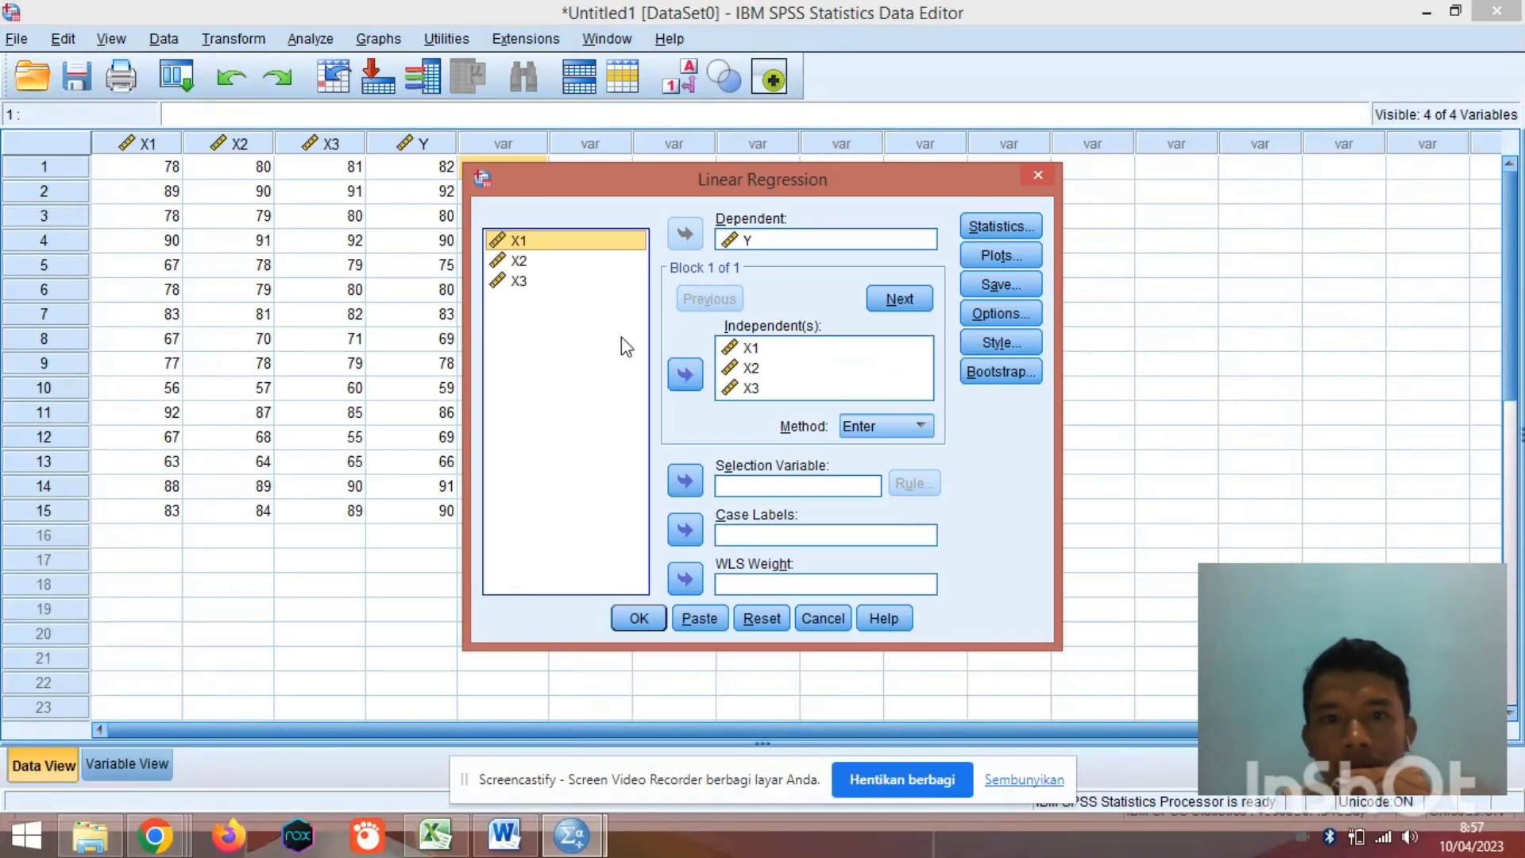
click(1017, 284)
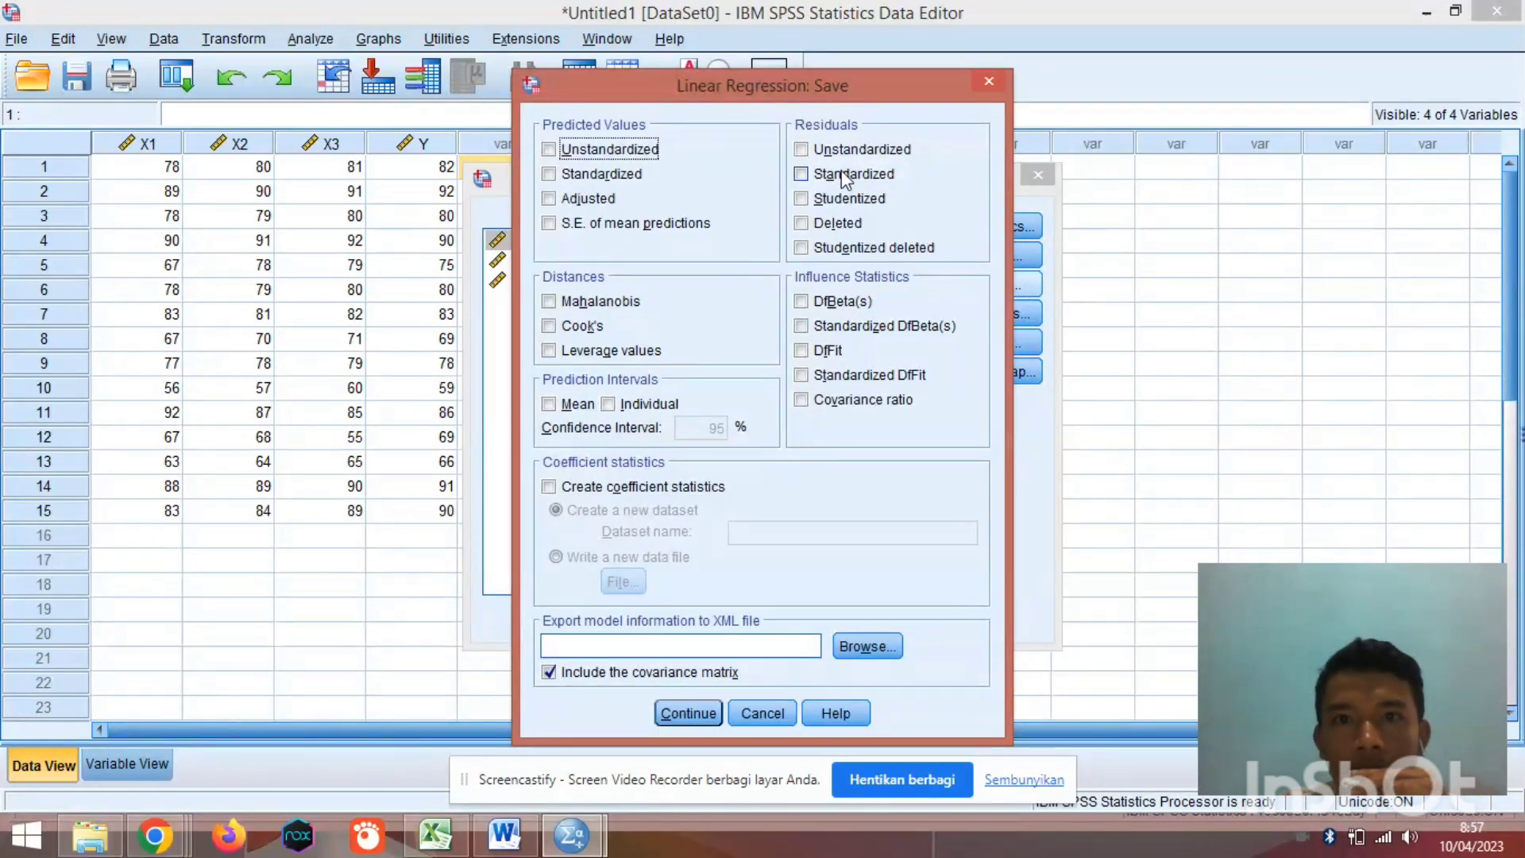
click(801, 149)
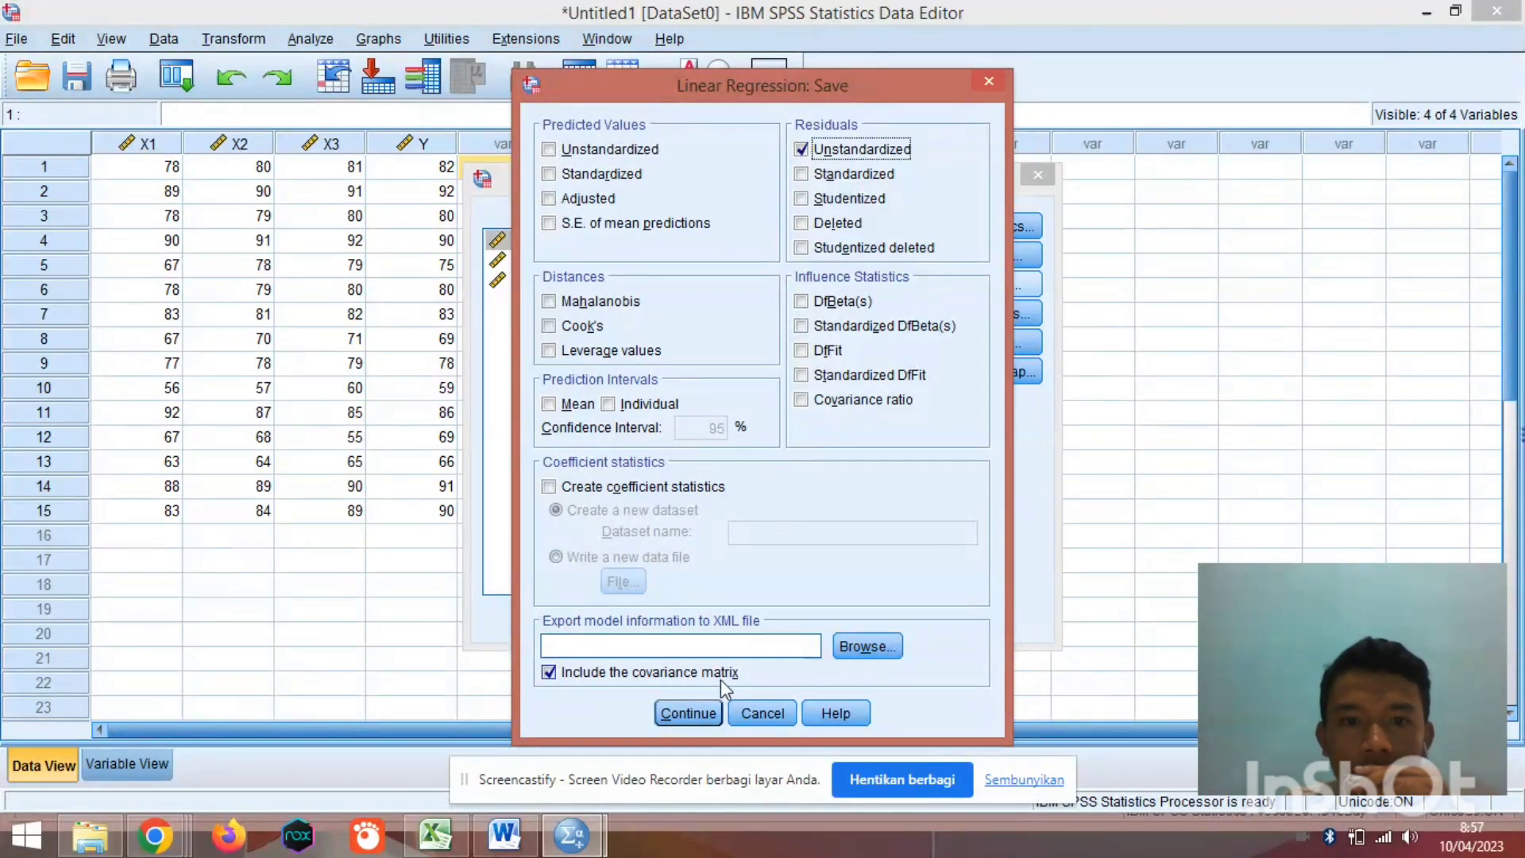
click(689, 713)
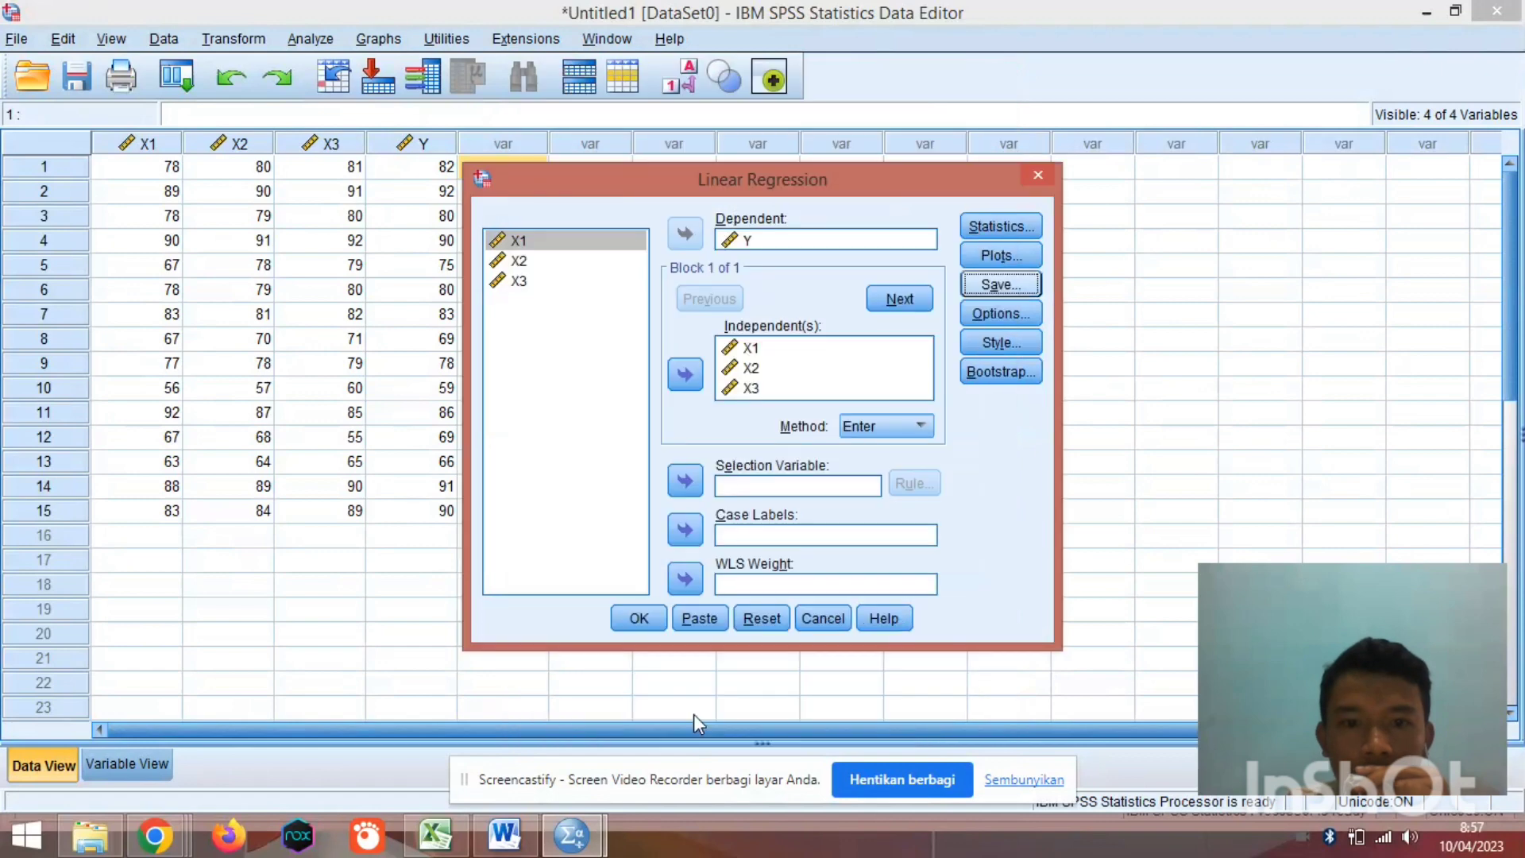
click(644, 624)
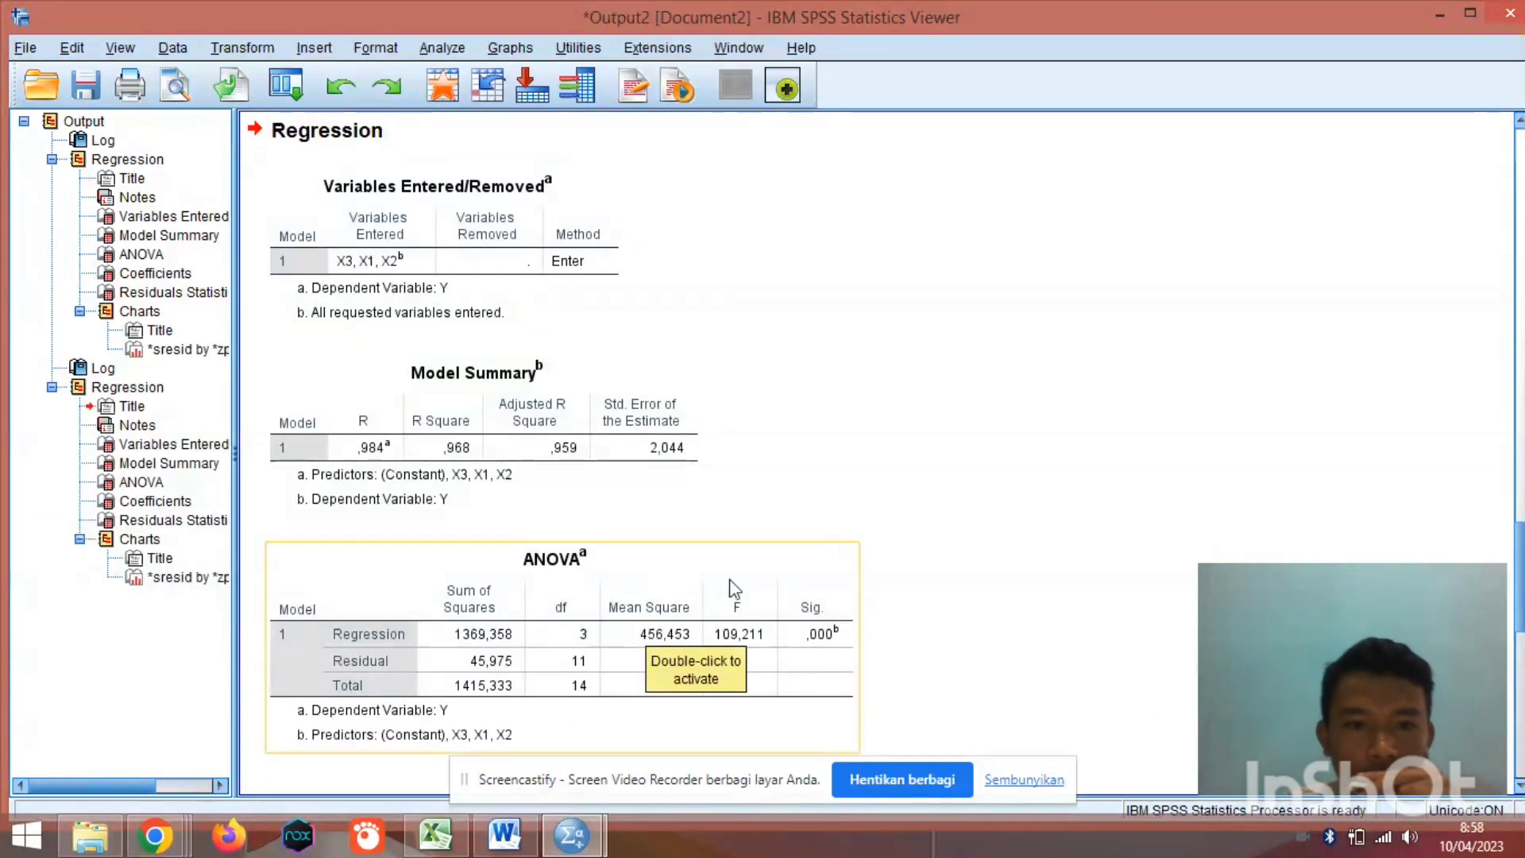
Switch to the SPSS Data Editor and start computing a new variable with absolut as the target name.
mouse_move(561, 822)
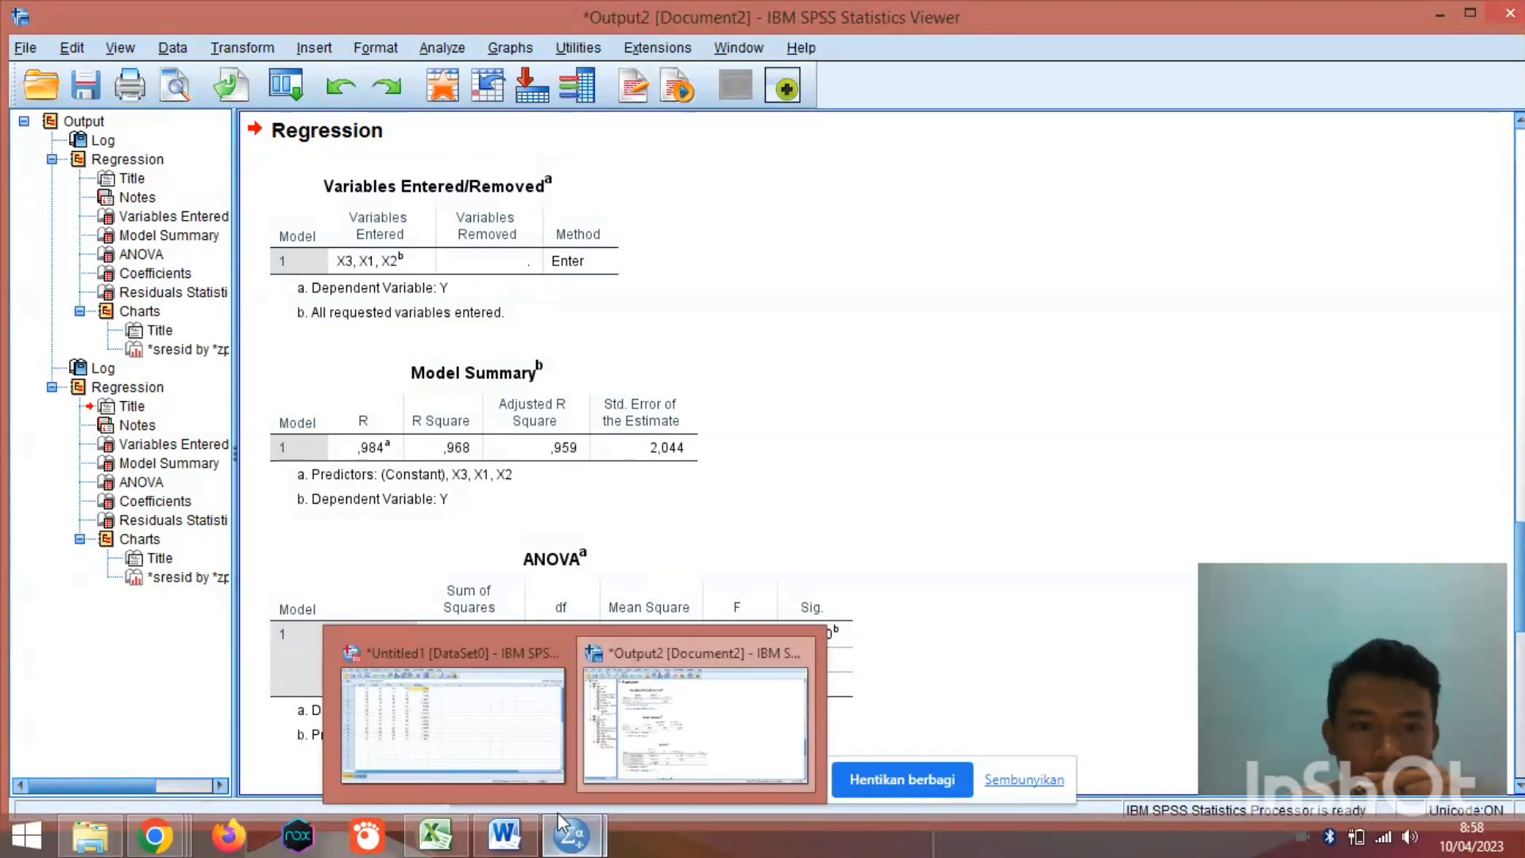
click(486, 753)
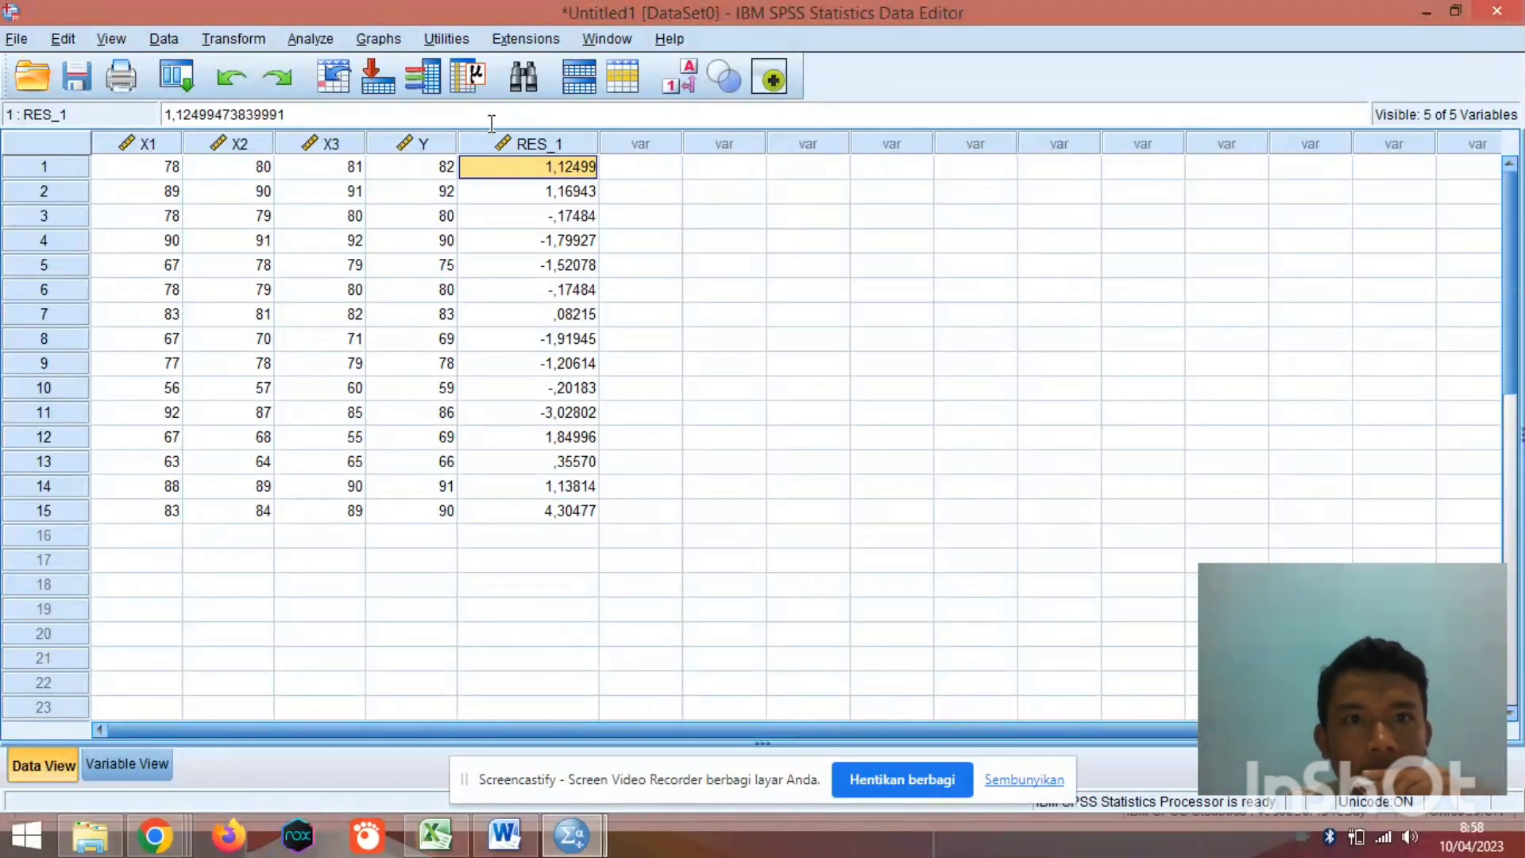
mouse_move(575, 151)
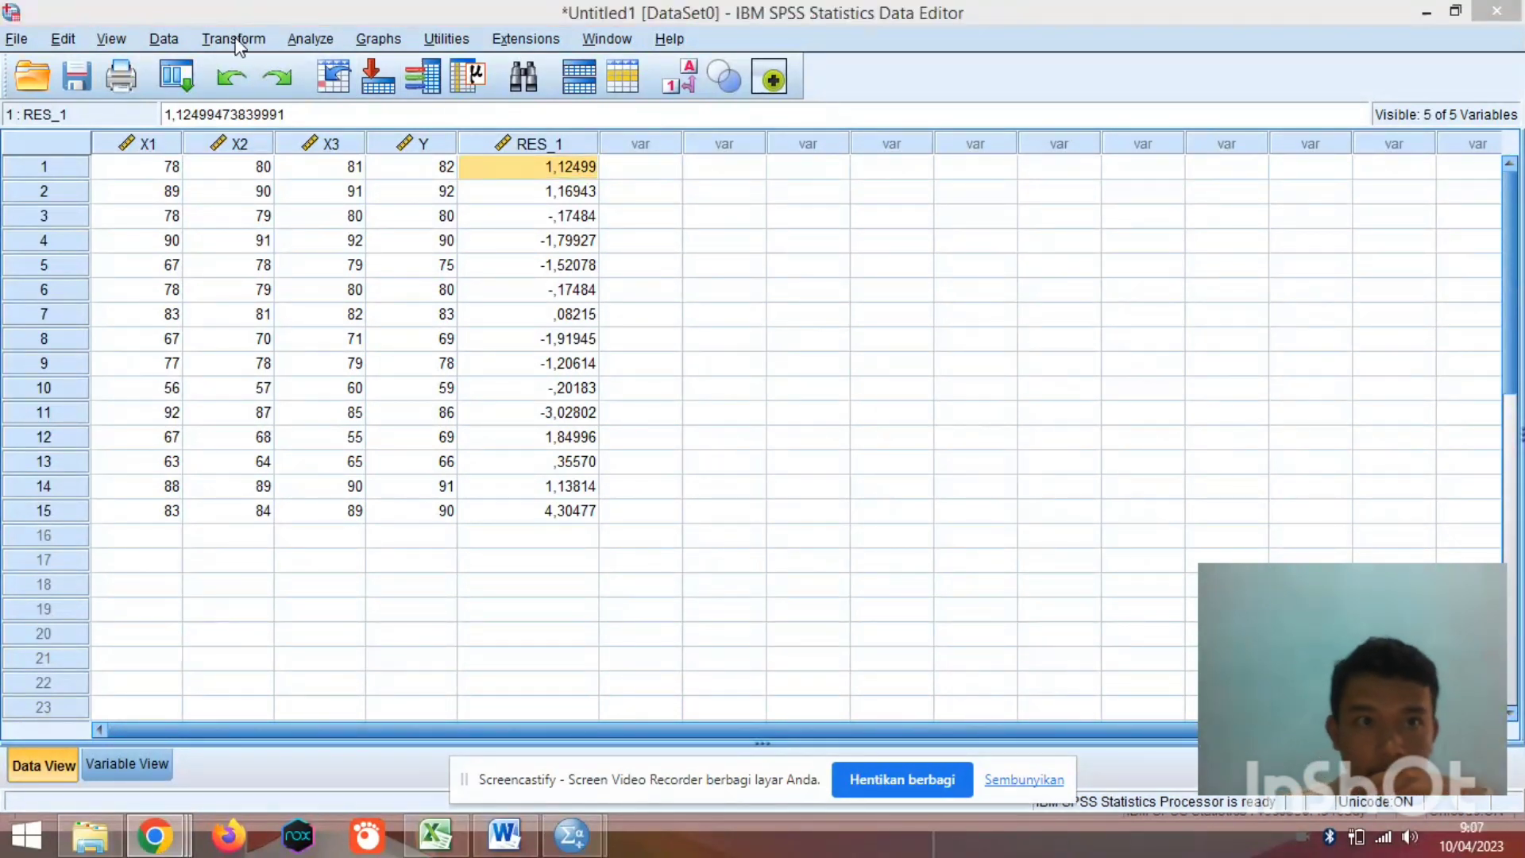
click(235, 40)
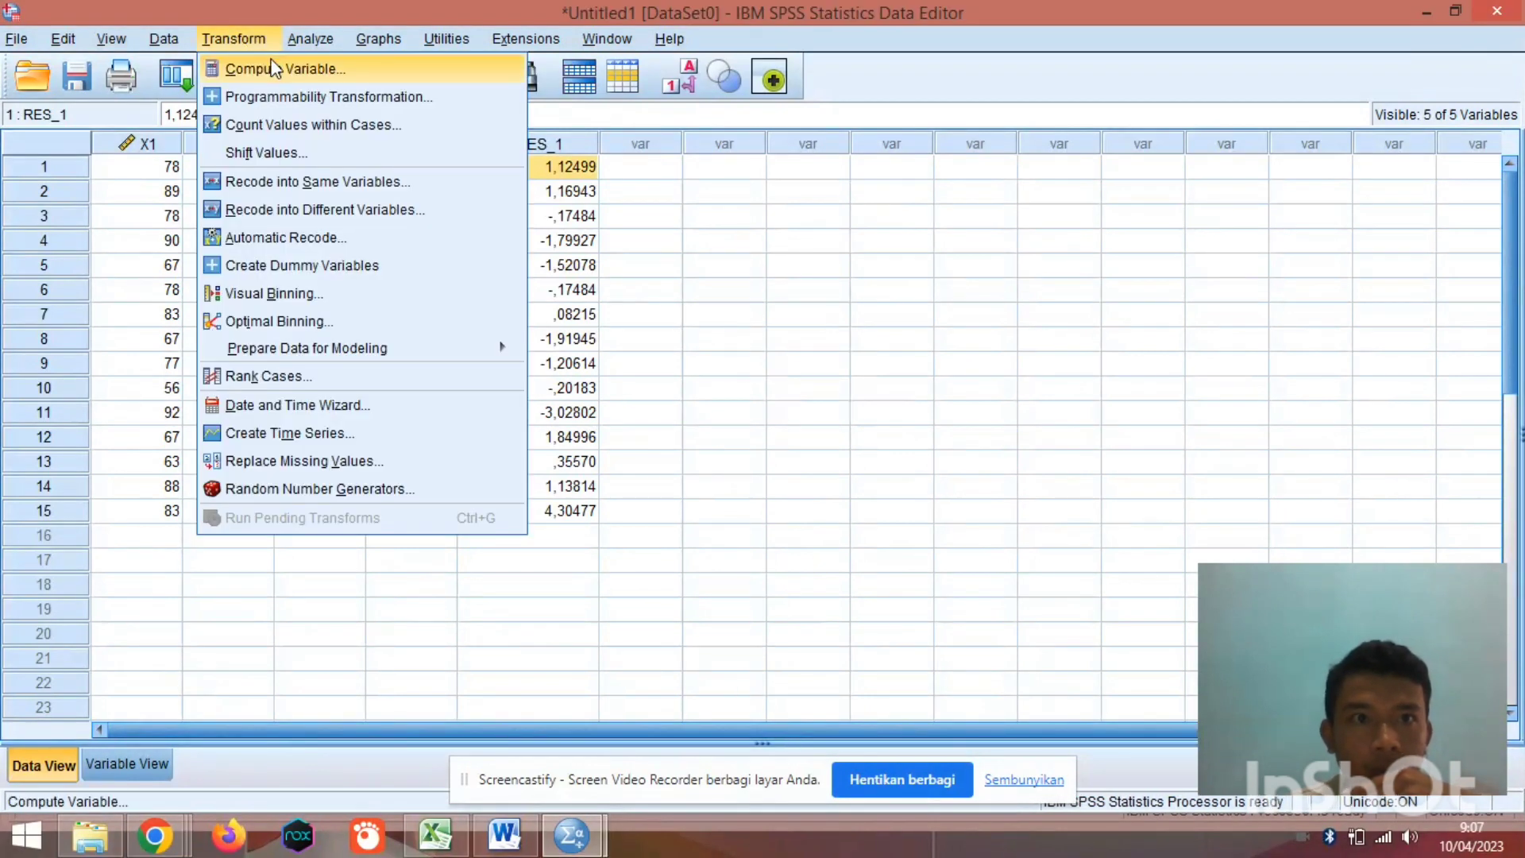
click(358, 70)
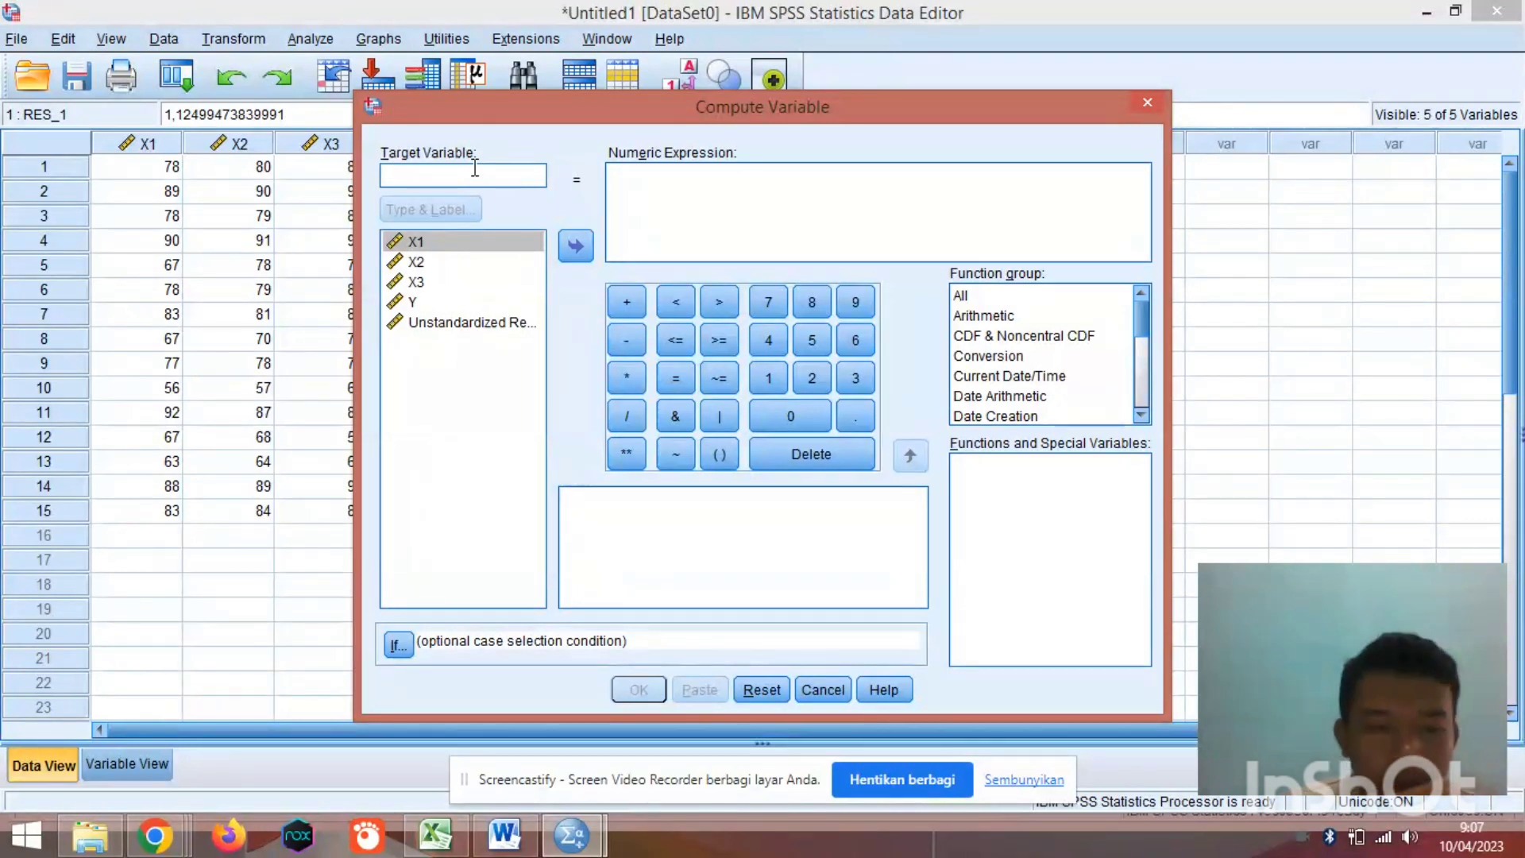
text(abs)
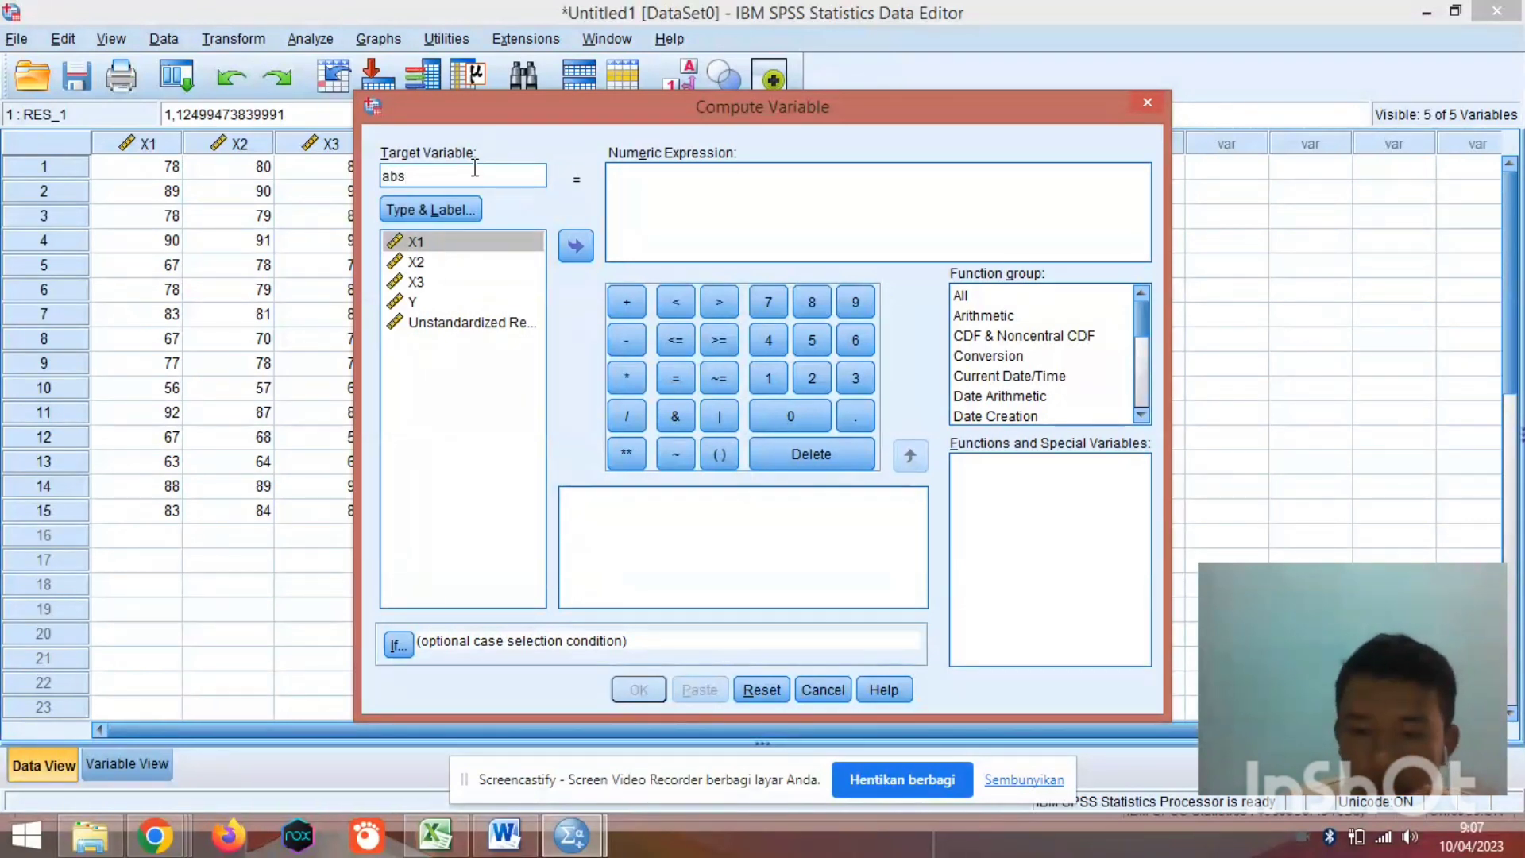
text(olut)
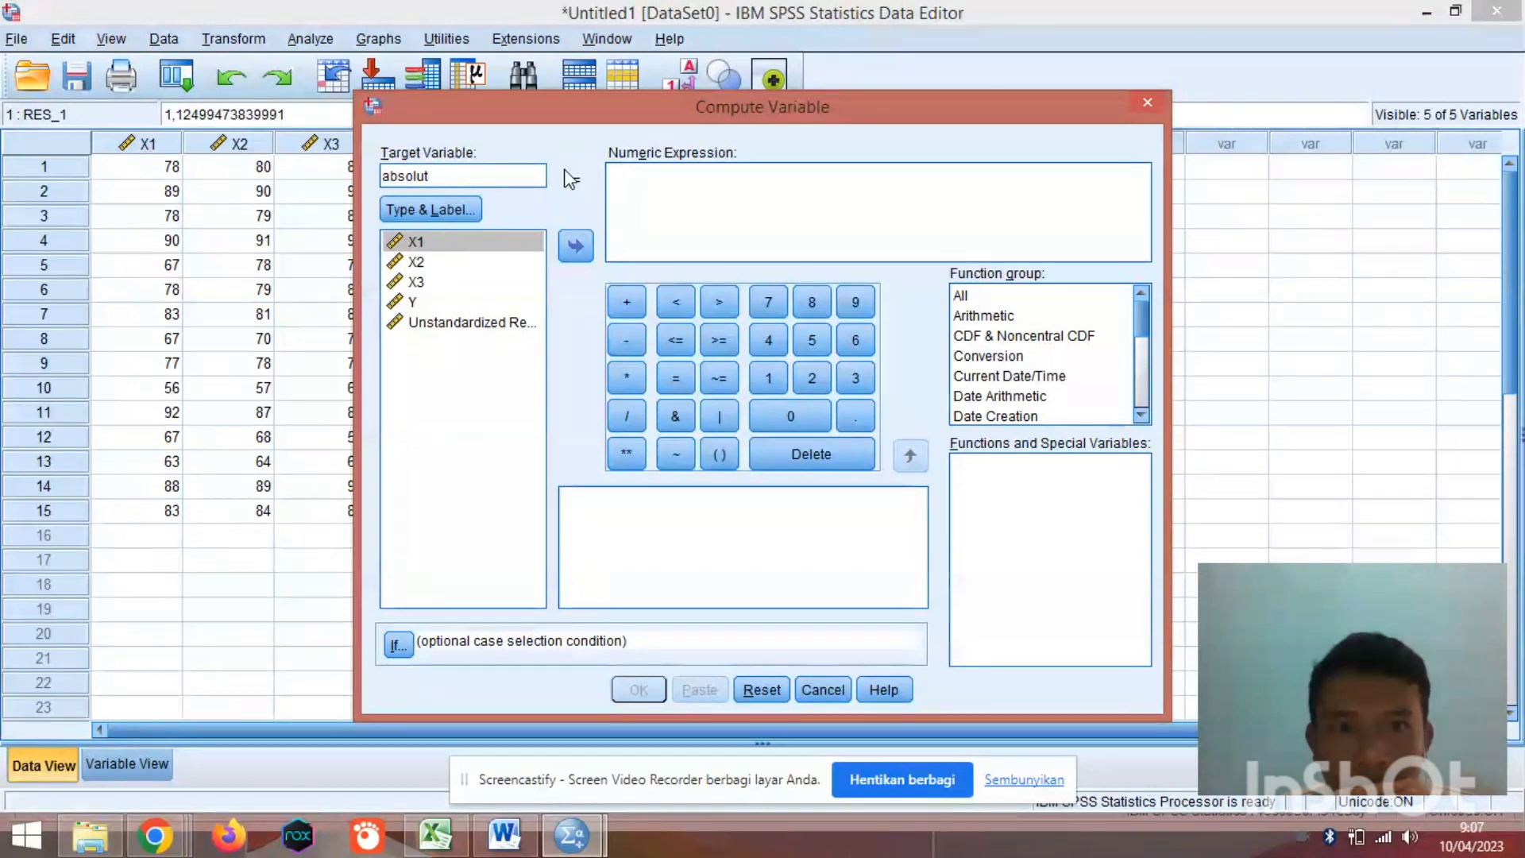
Define absolut as ABS(RES_1), using the Abs function on the unstandardized residual, and compute the variable.
click(639, 176)
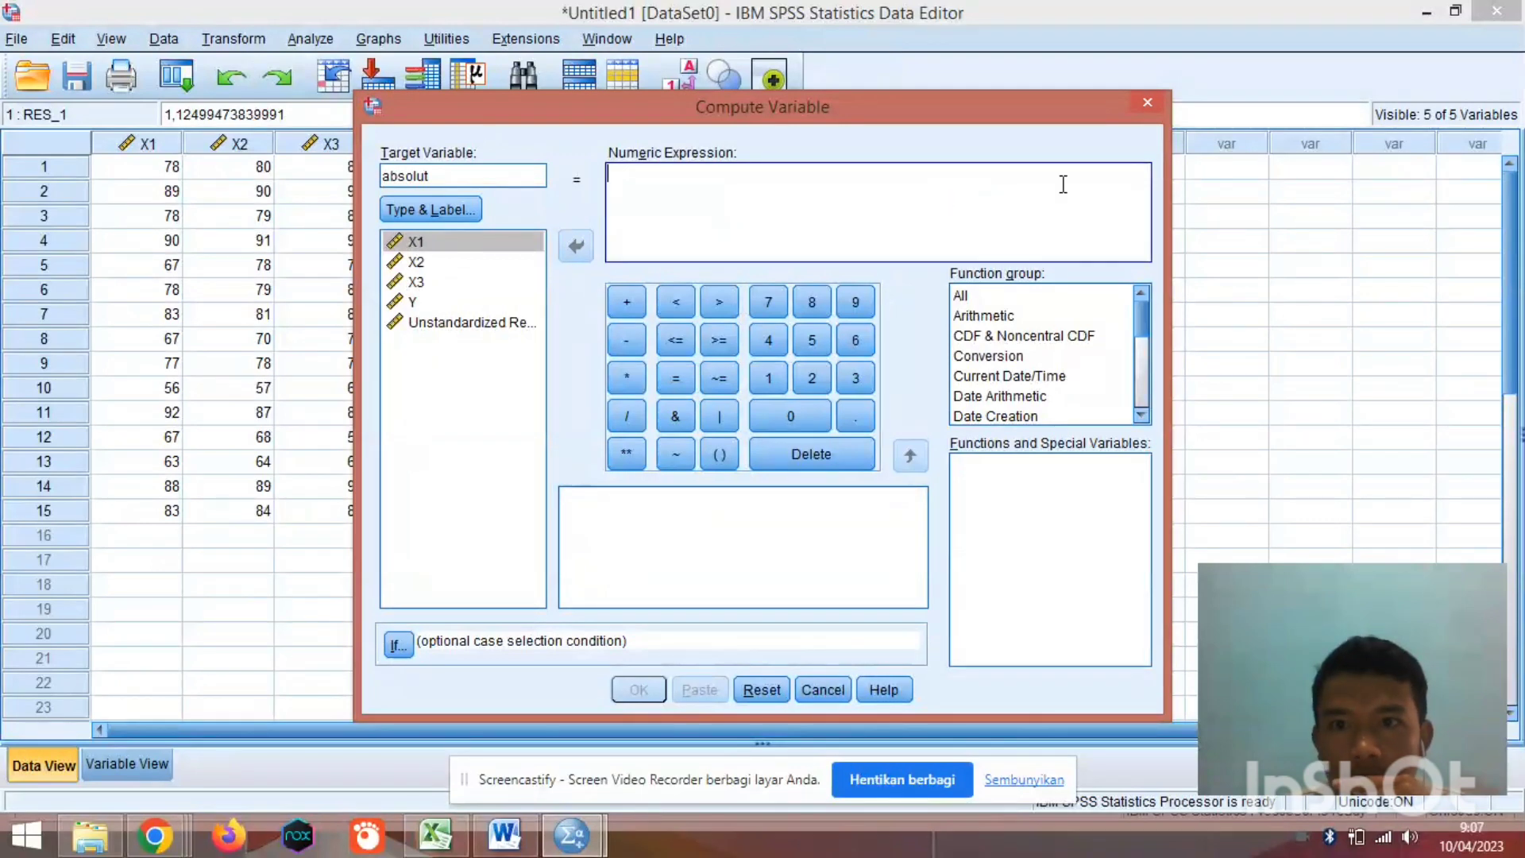
click(965, 298)
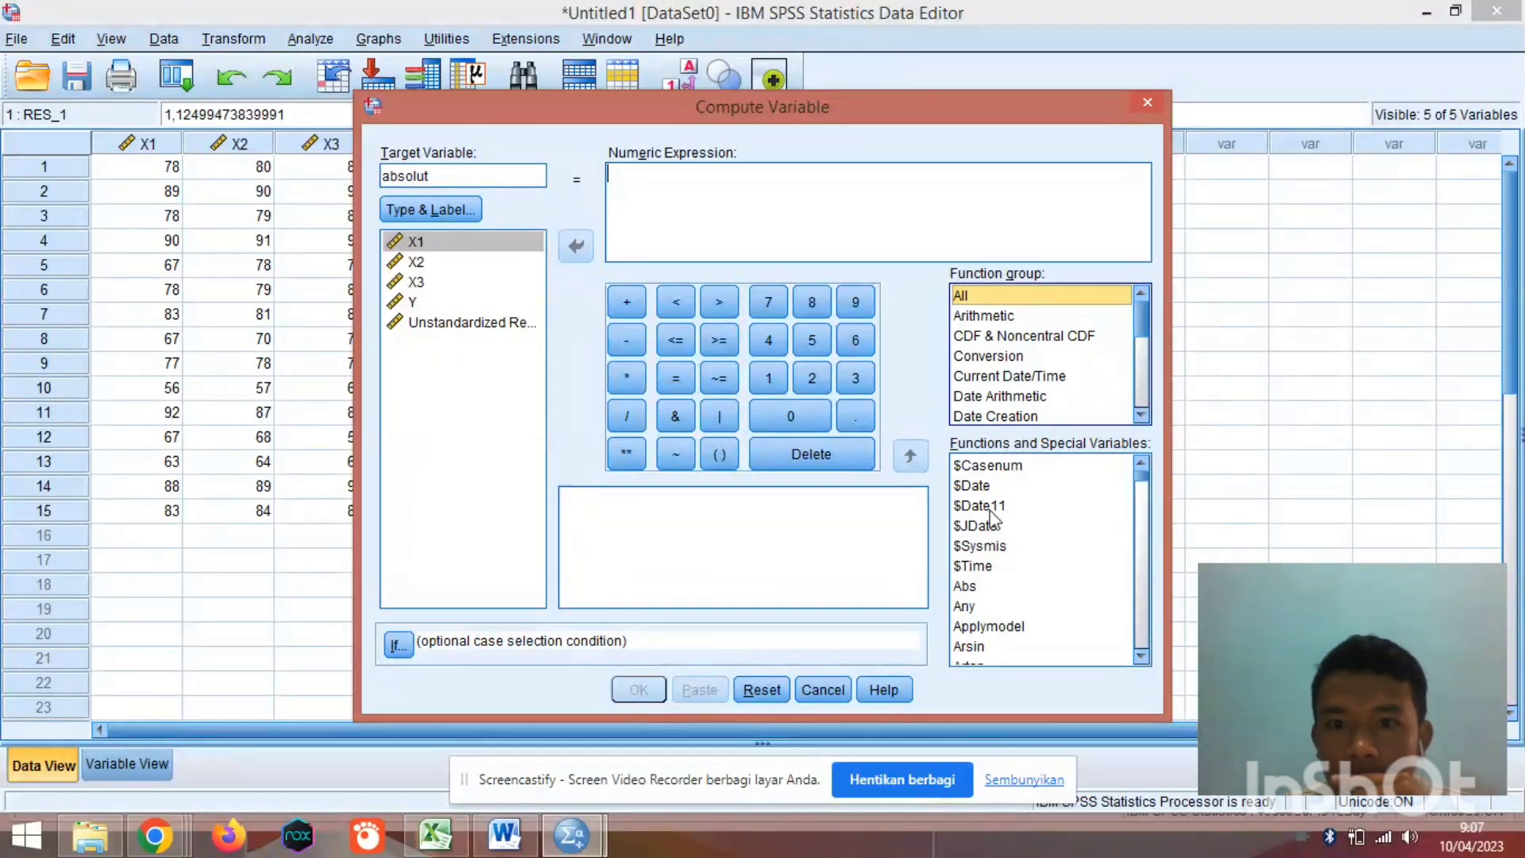
click(968, 589)
double_click(968, 588)
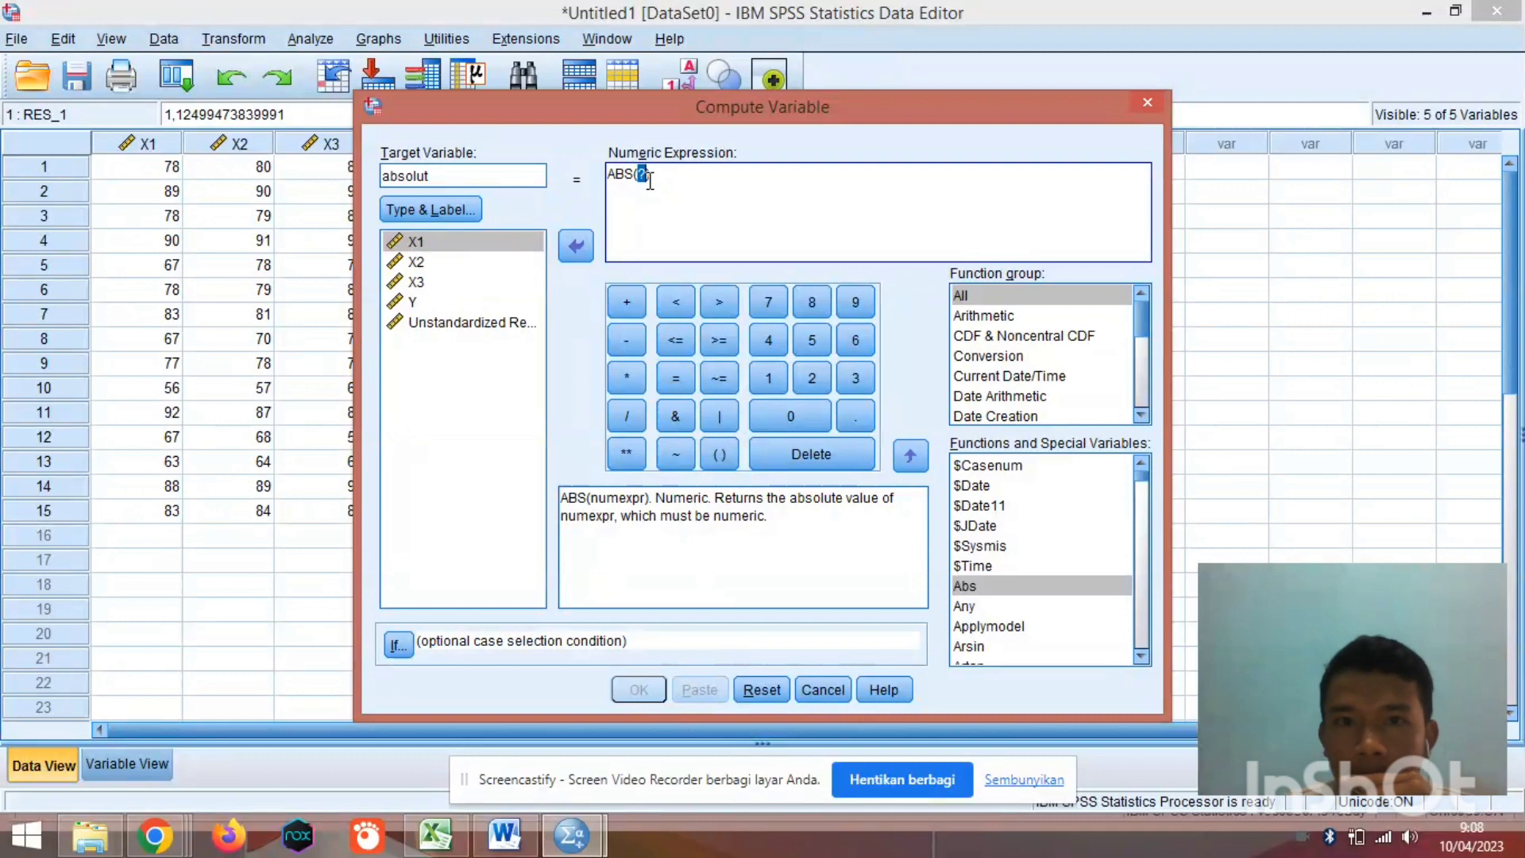
key(BackSpace)
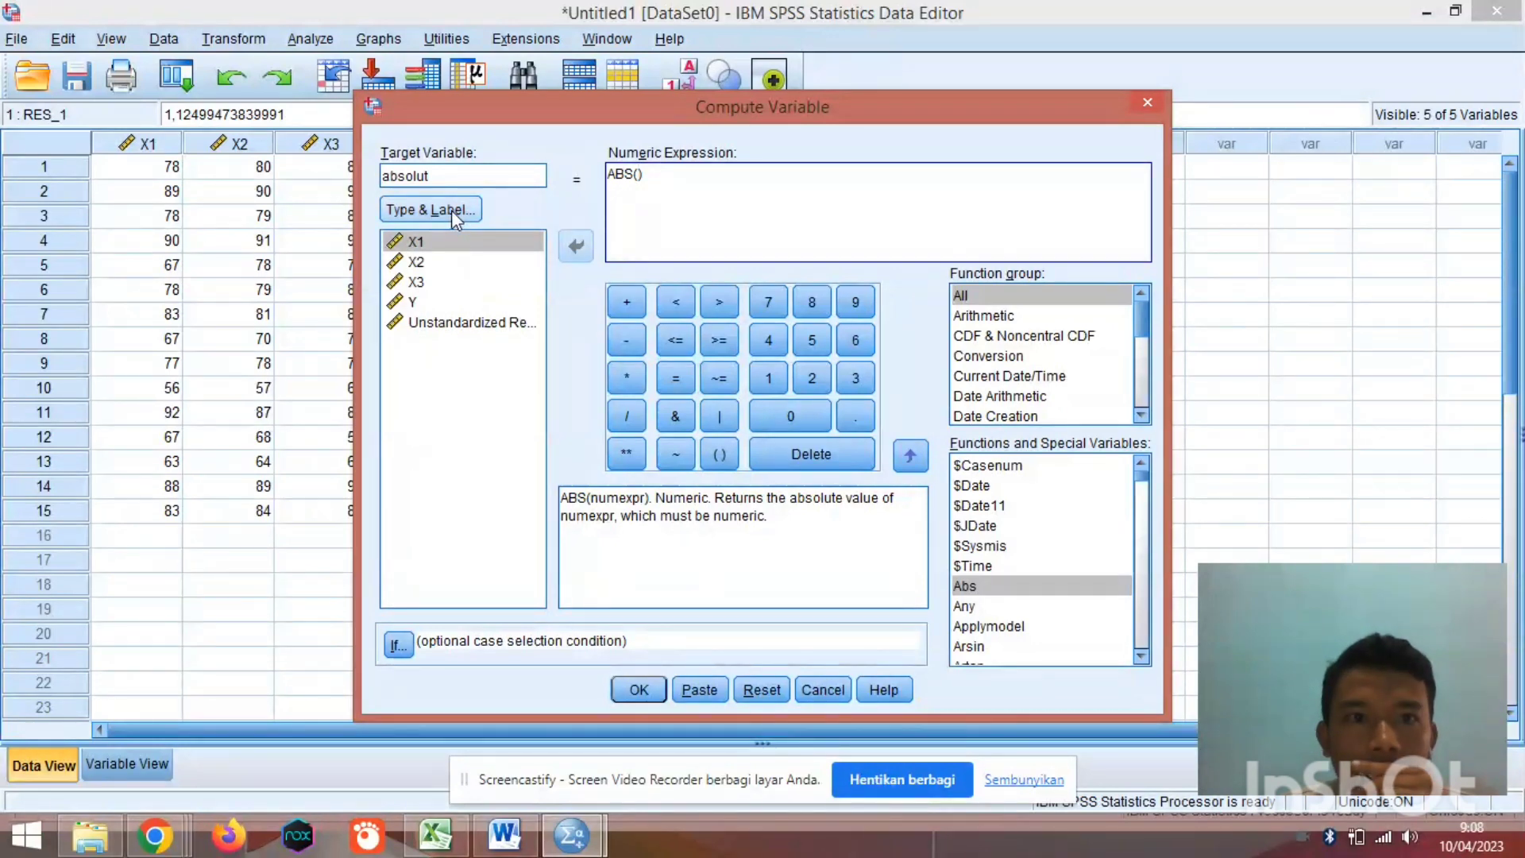
click(496, 325)
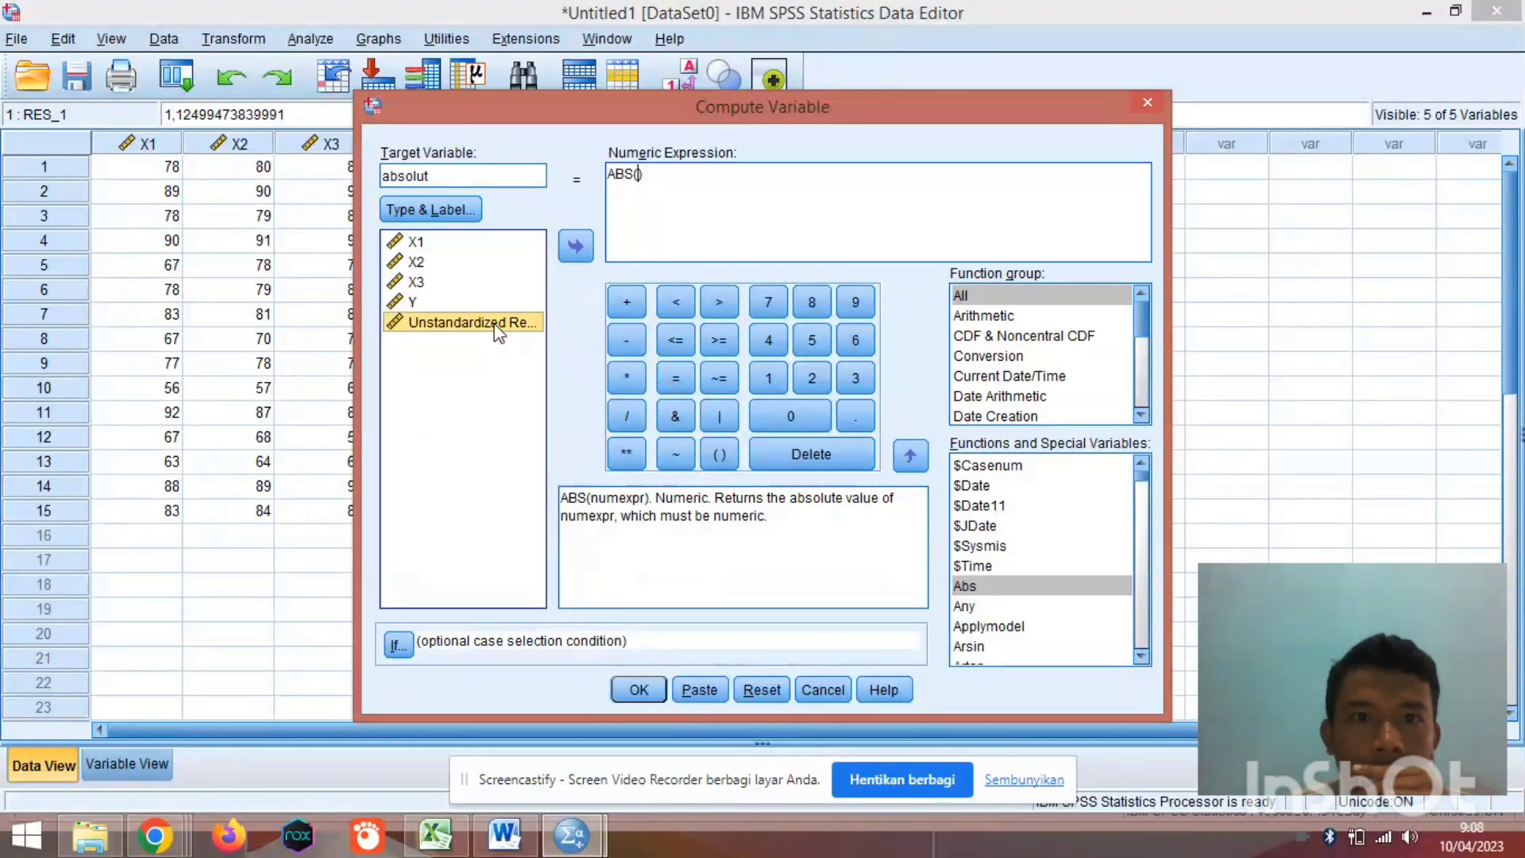
double_click(496, 325)
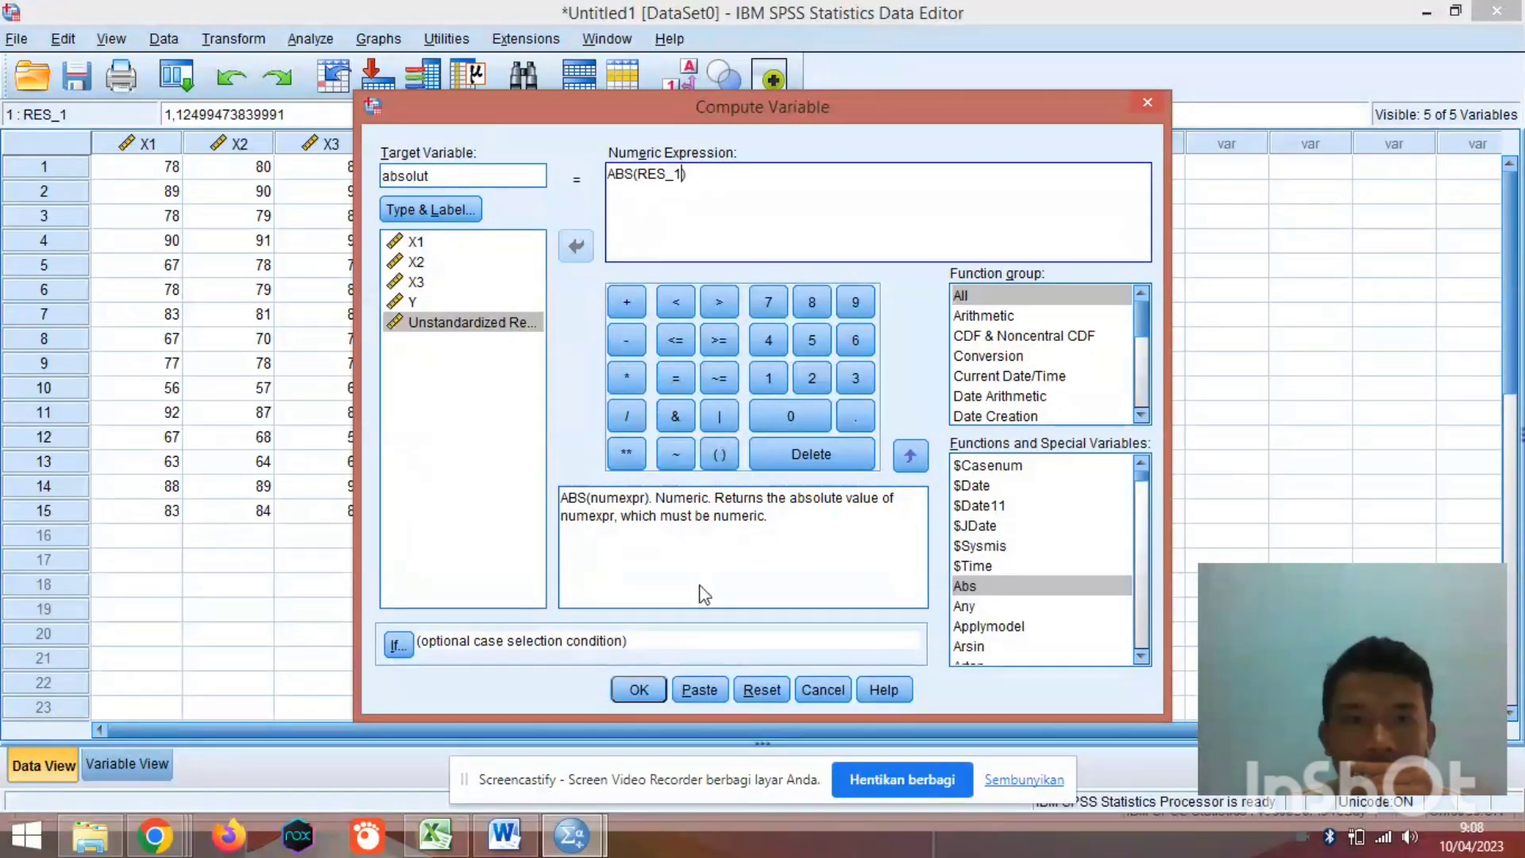
click(640, 690)
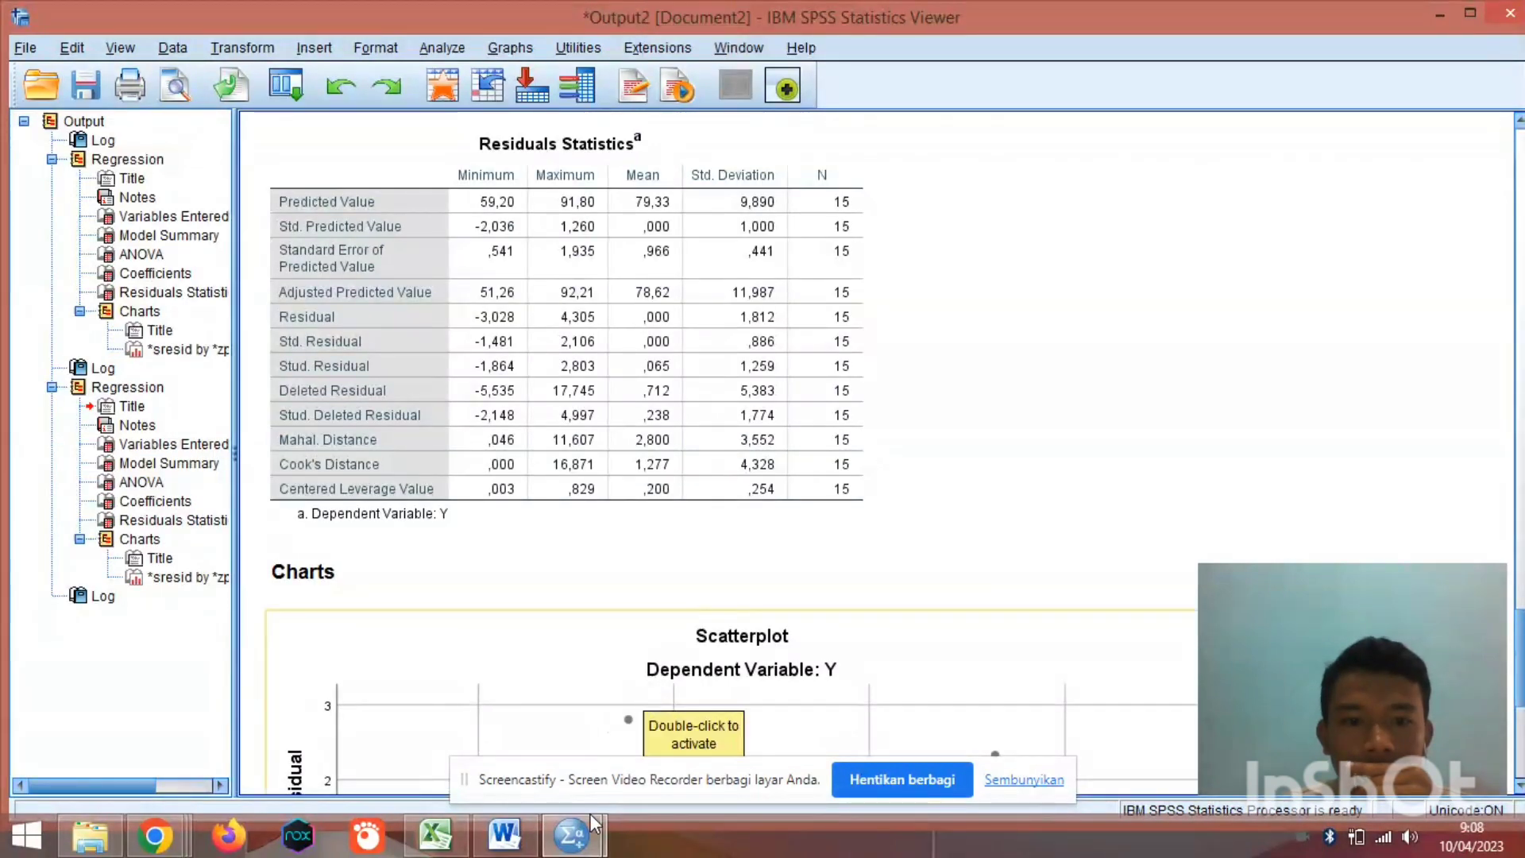
Return to the Data Editor and run a linear regression with absolut replacing Y as the dependent and X1, X2 and X3 as independents.
mouse_move(594, 826)
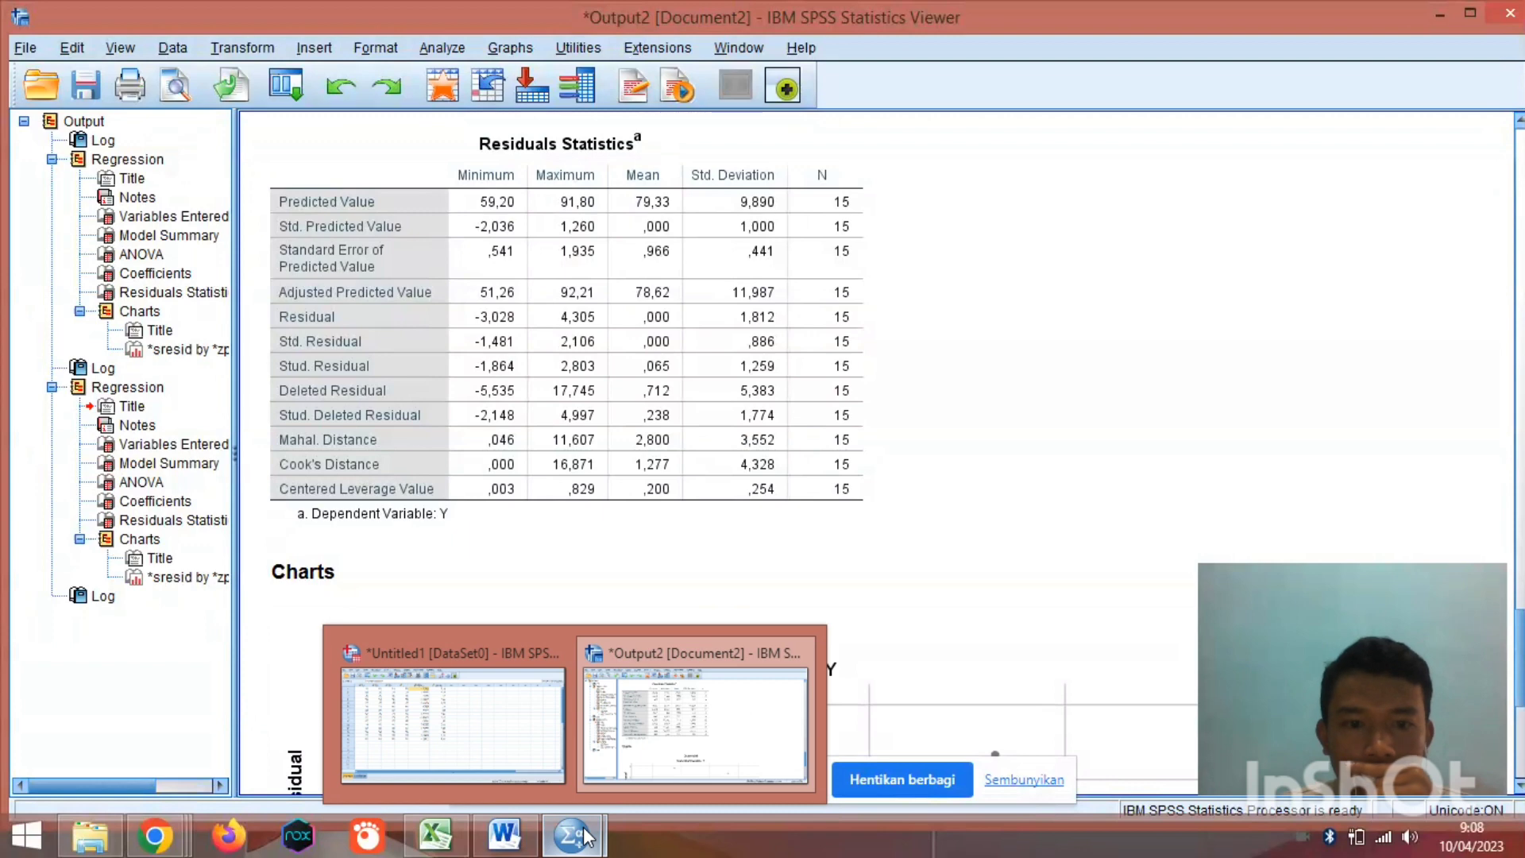
click(481, 731)
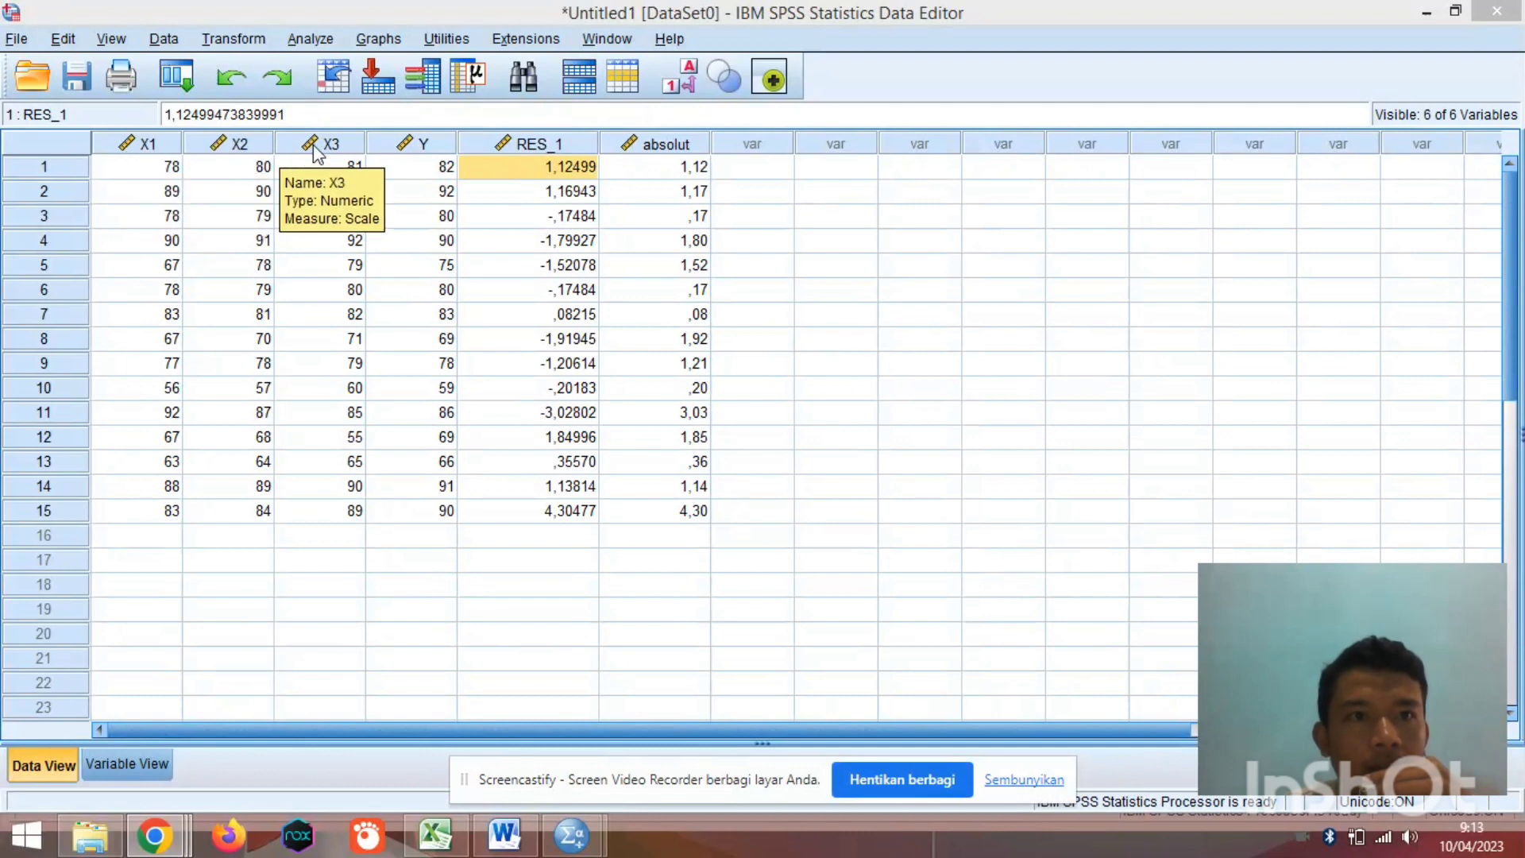
click(319, 41)
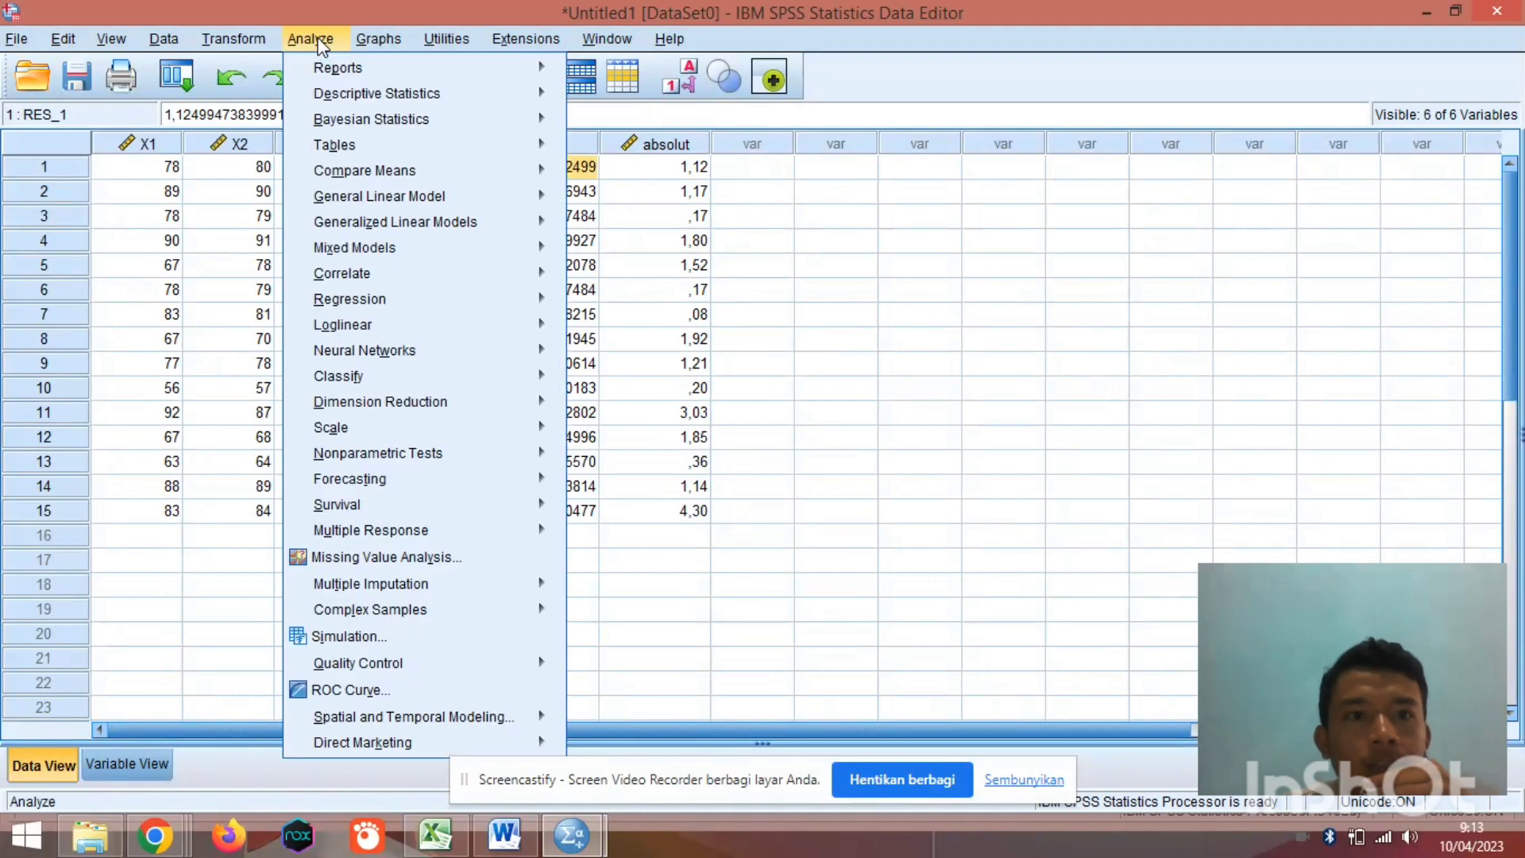
mouse_move(511, 300)
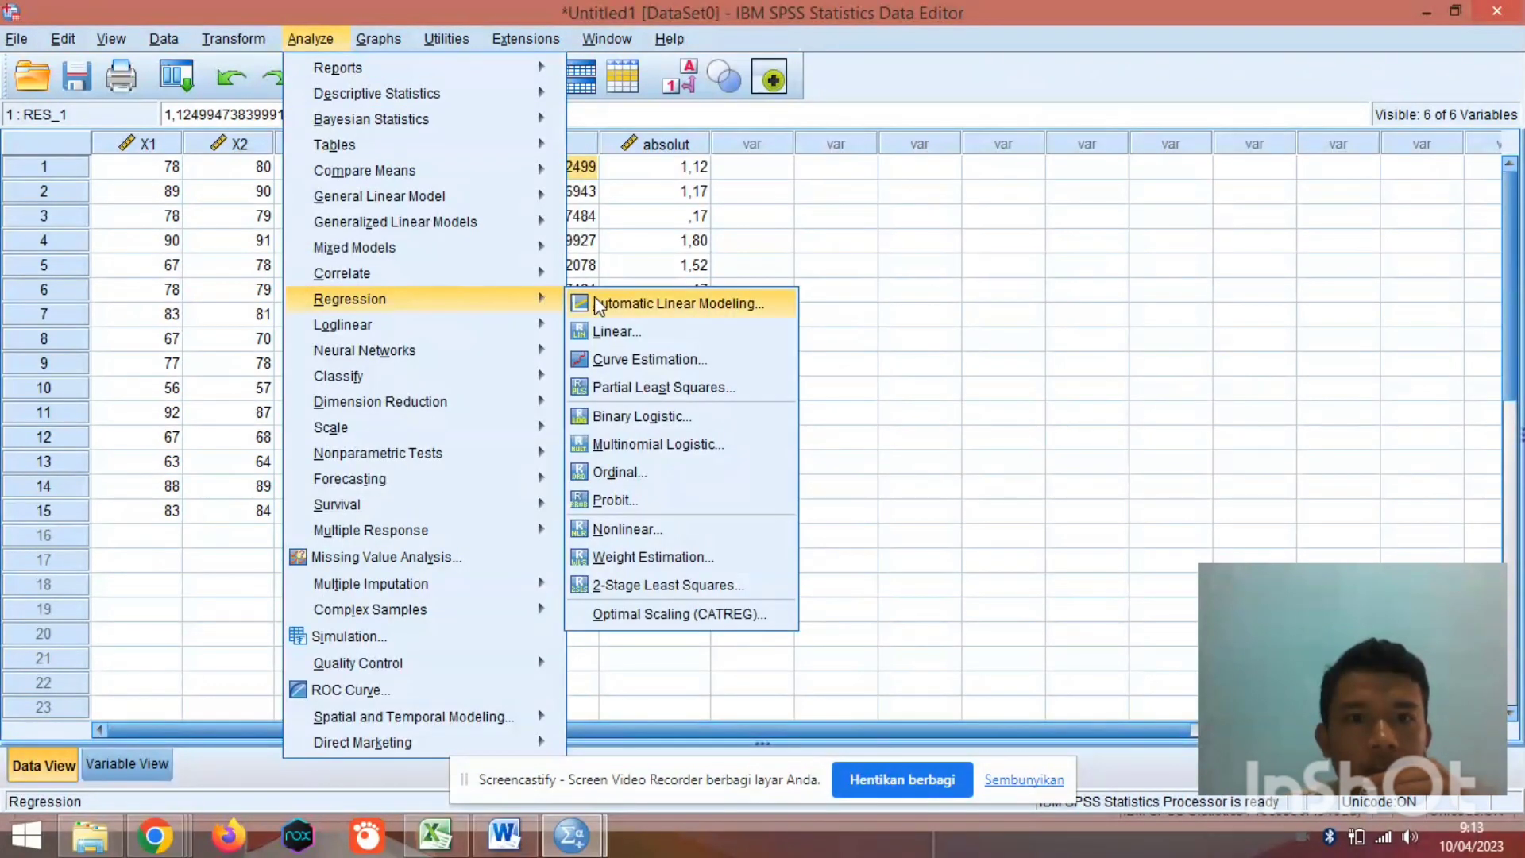
click(633, 331)
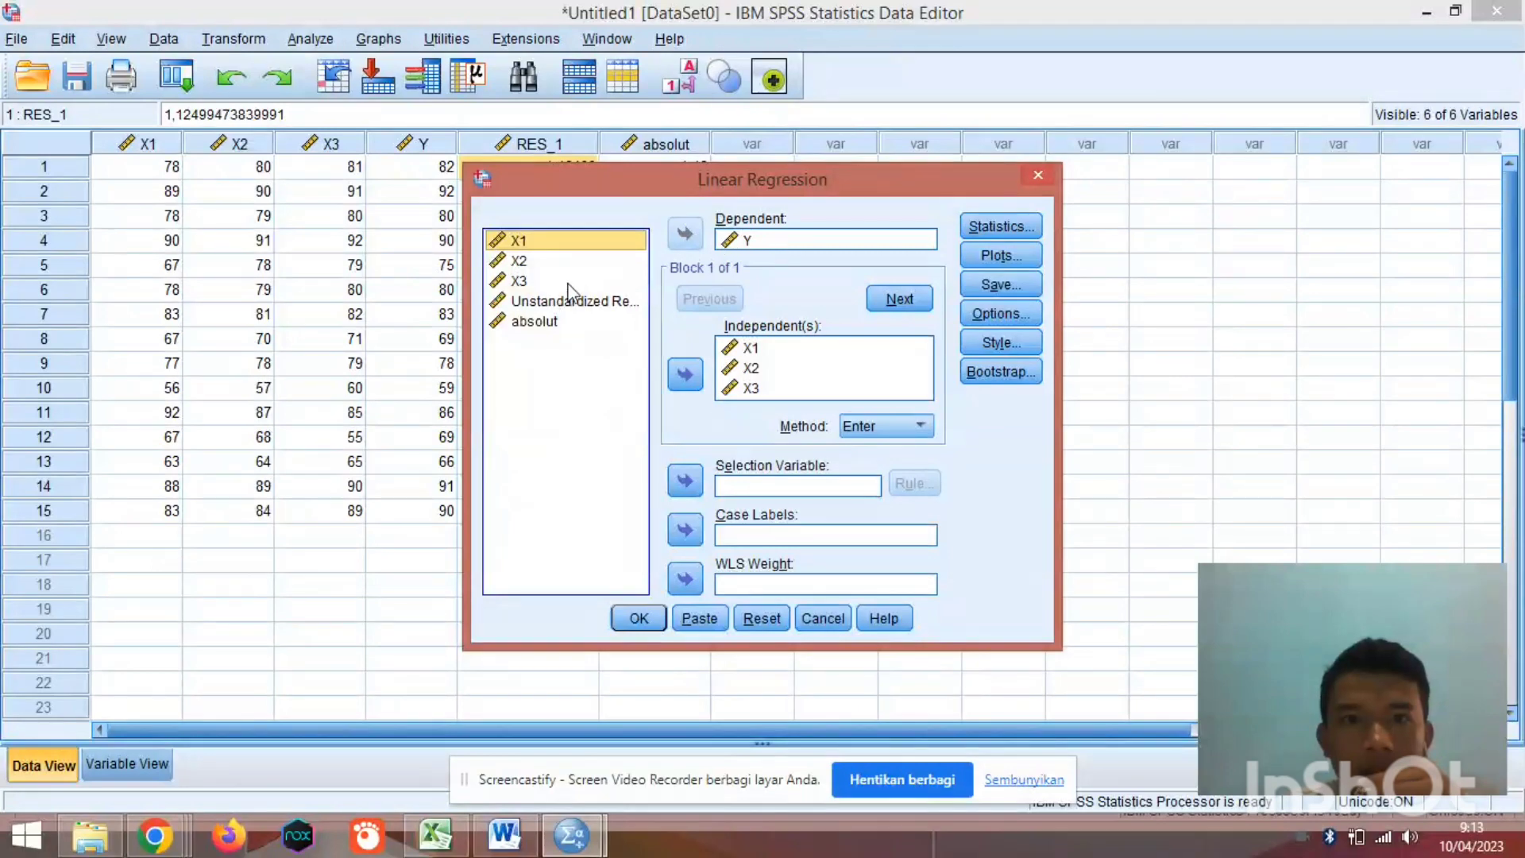
click(751, 244)
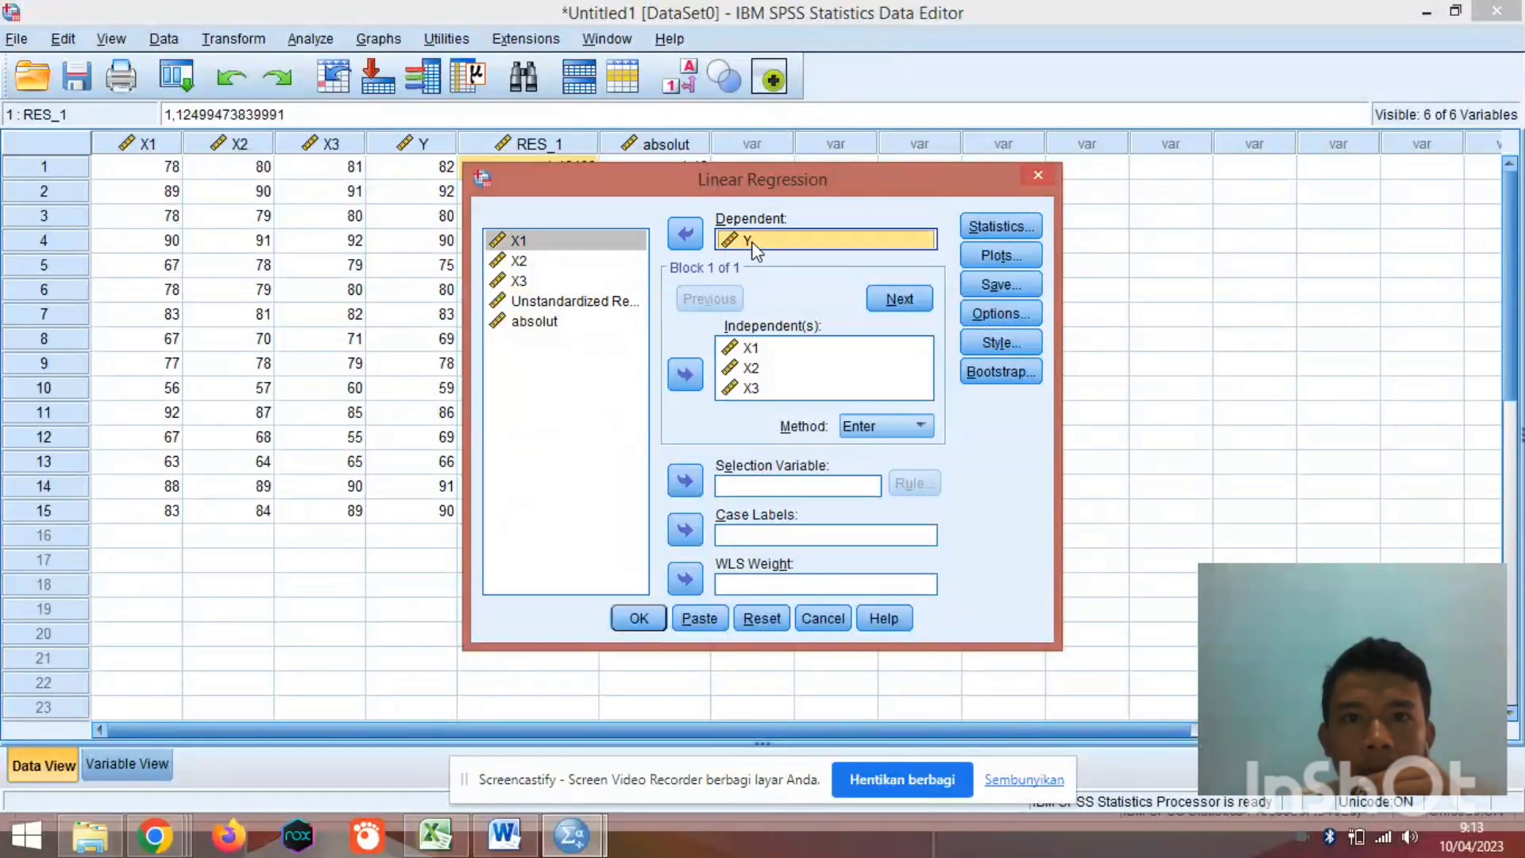
click(685, 234)
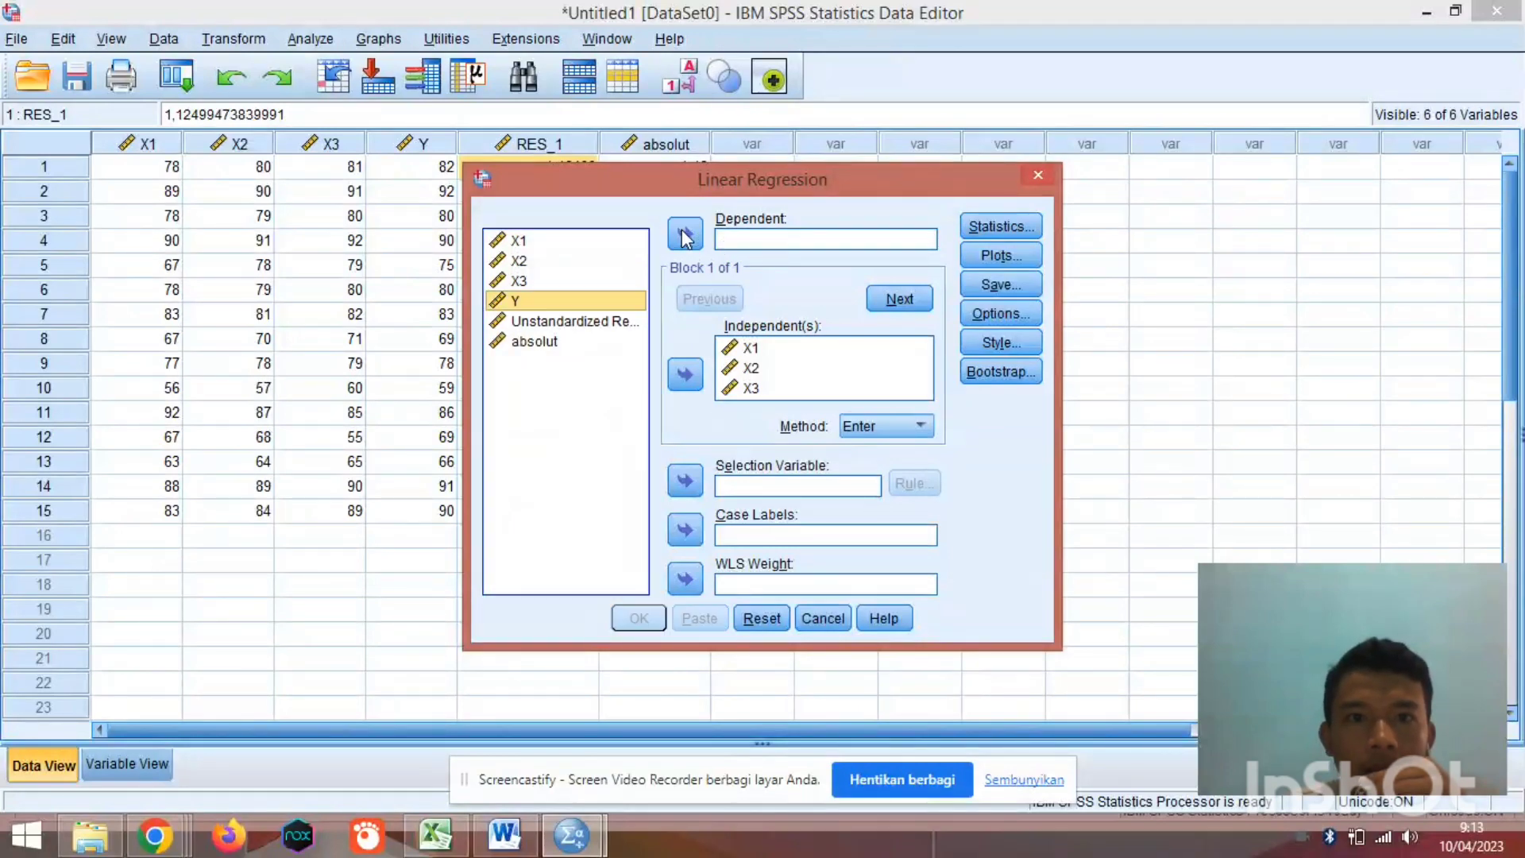
click(541, 344)
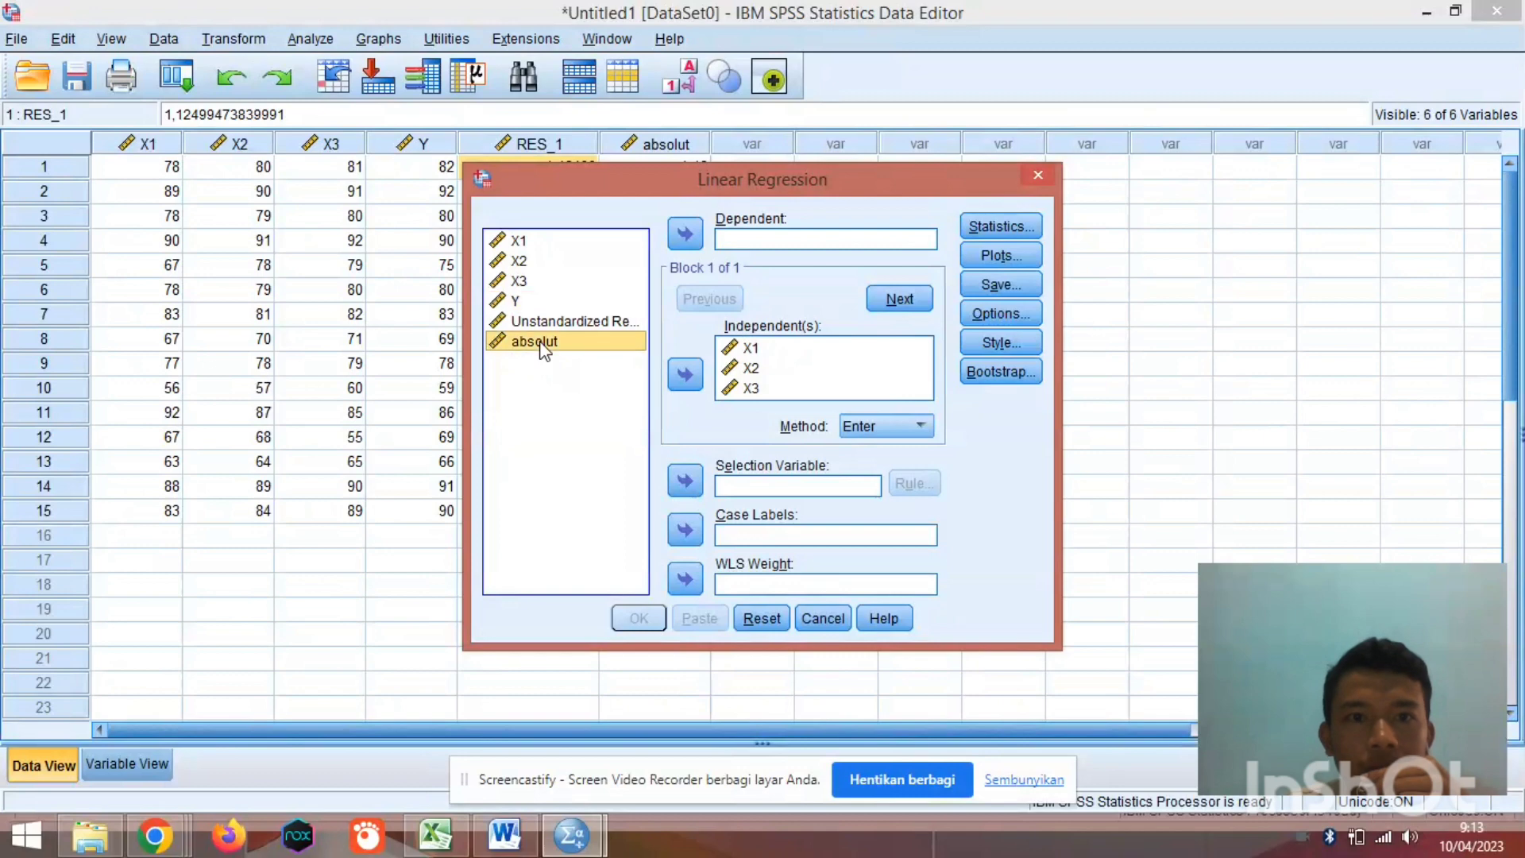
click(684, 234)
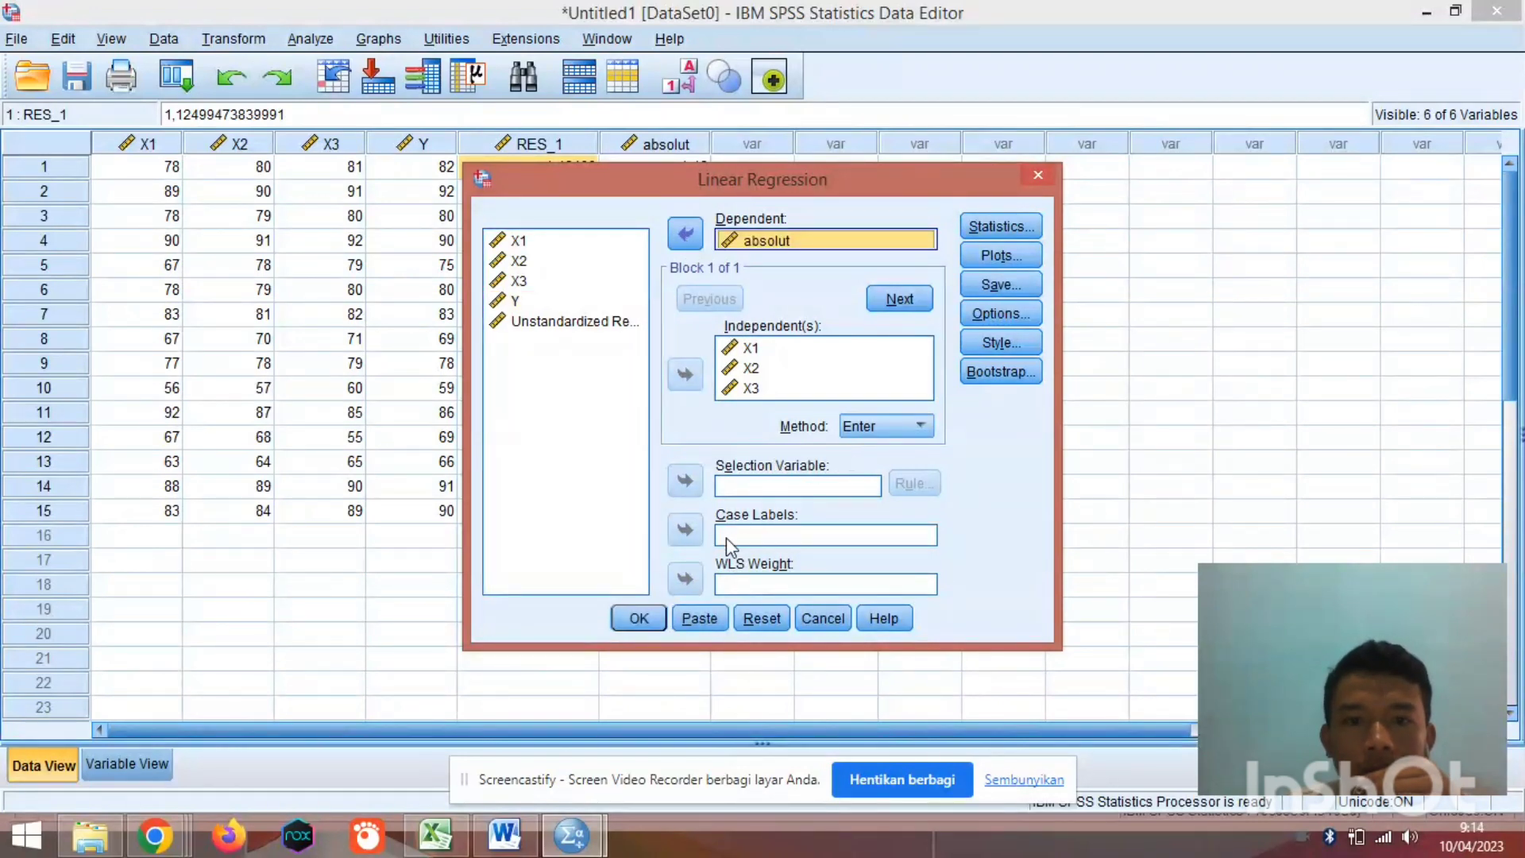
click(636, 618)
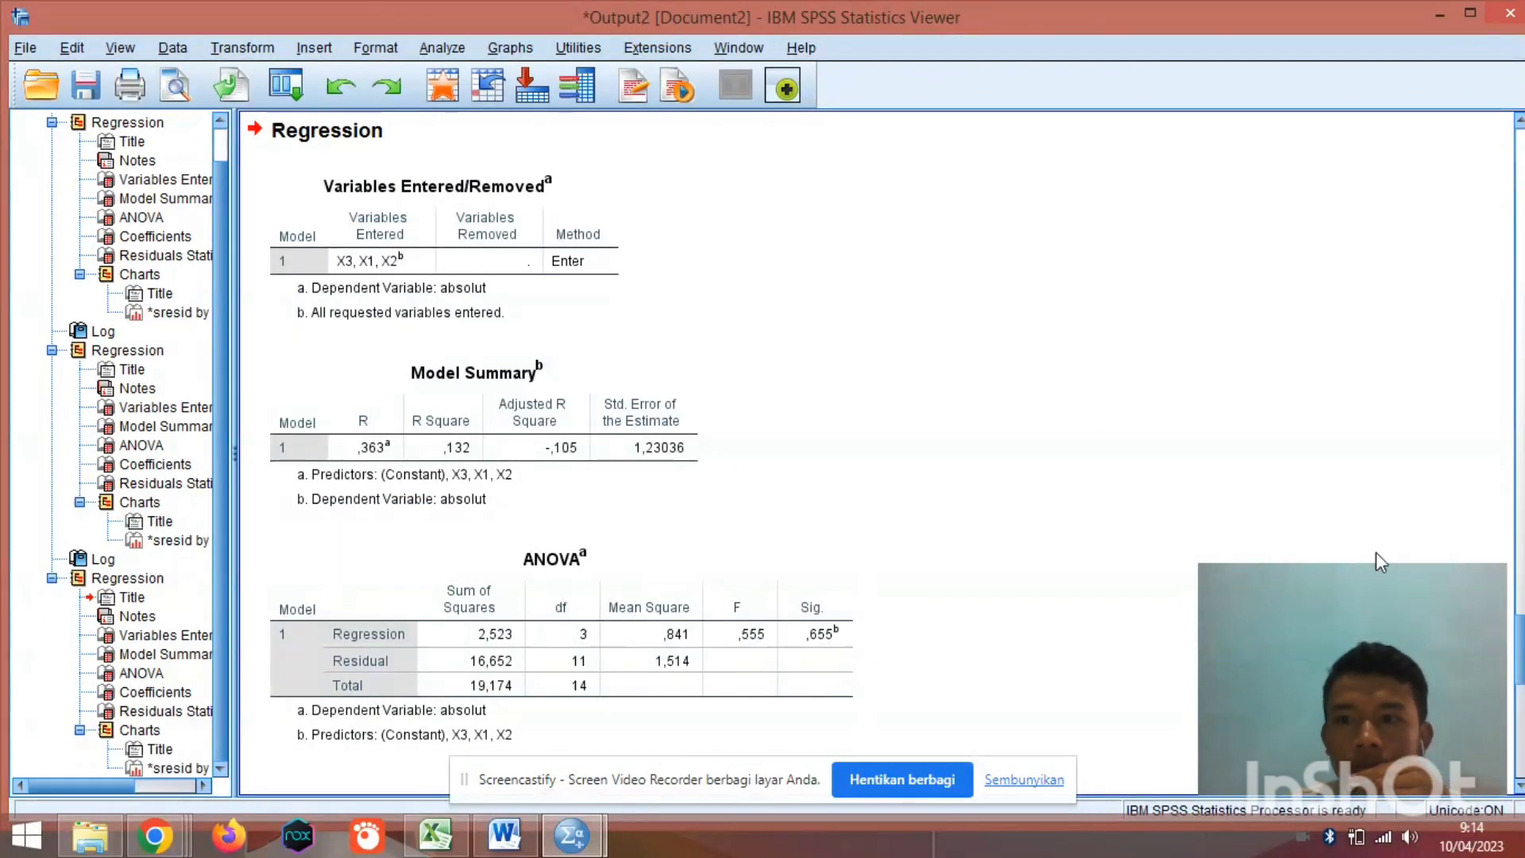
Examine the significance values of X1, X2 and X3 in the Coefficients table of the absolut regression.
scroll(556, 453, down, 5)
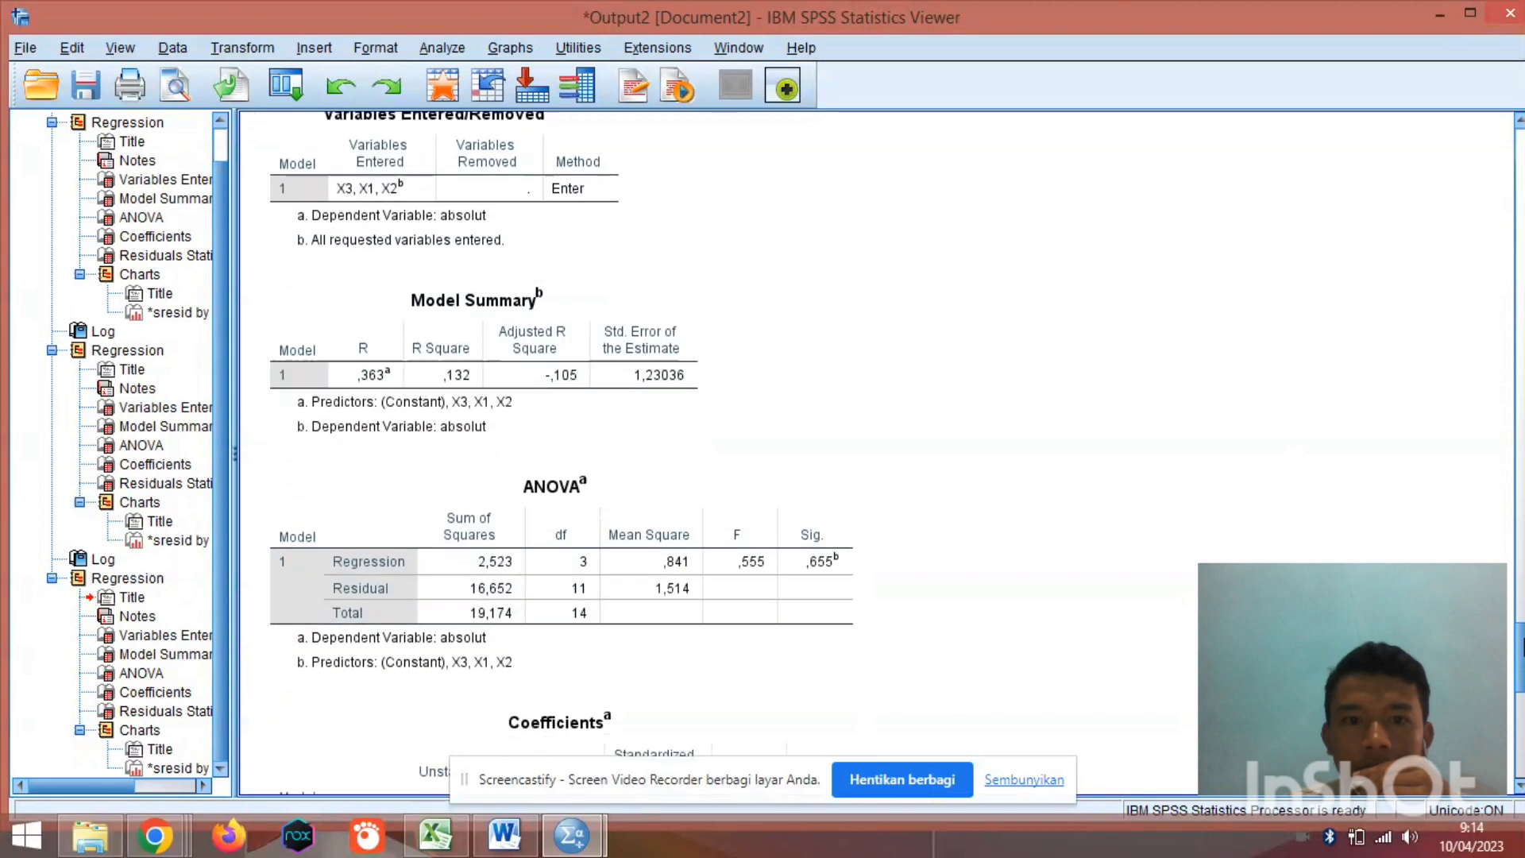
scroll(556, 453, down, 5)
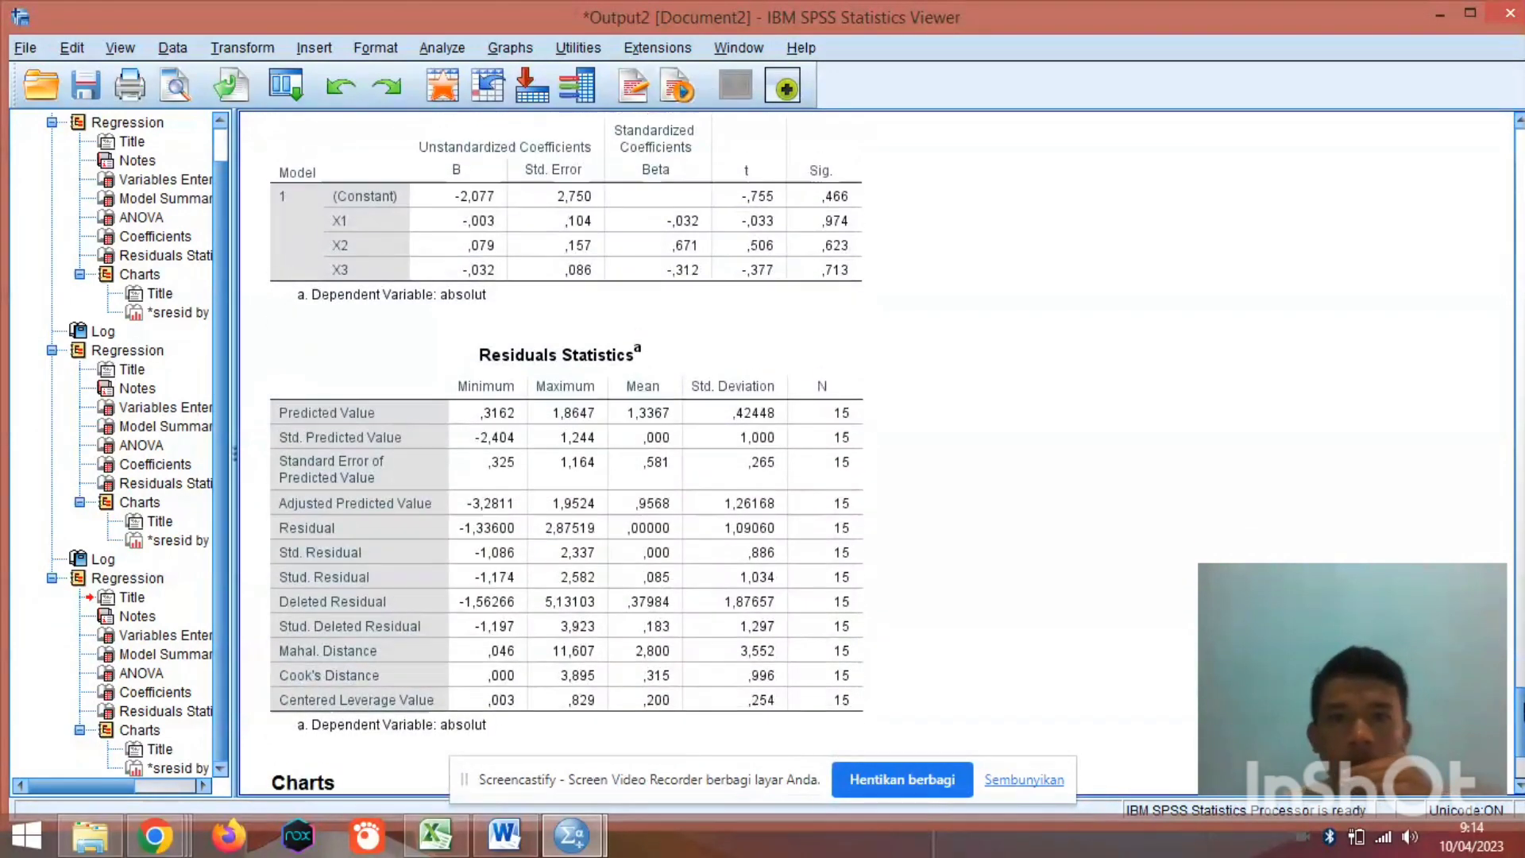
scroll(556, 452, up, 2)
scroll(567, 453, up, 1)
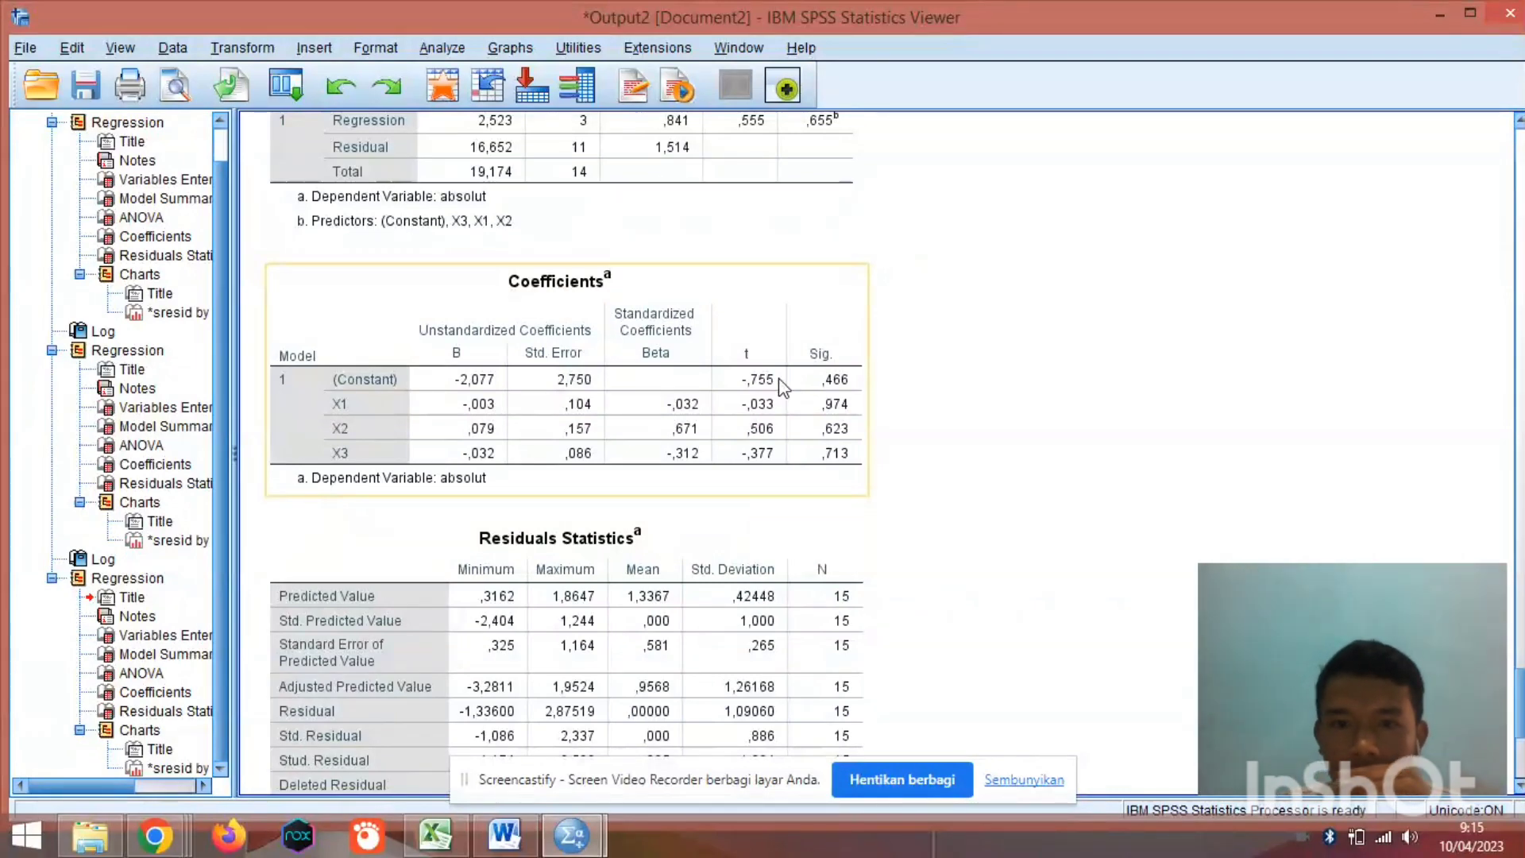
Switch to the "hetero video" Word document to consult the heteroskedasticity test notes.
mouse_move(512, 845)
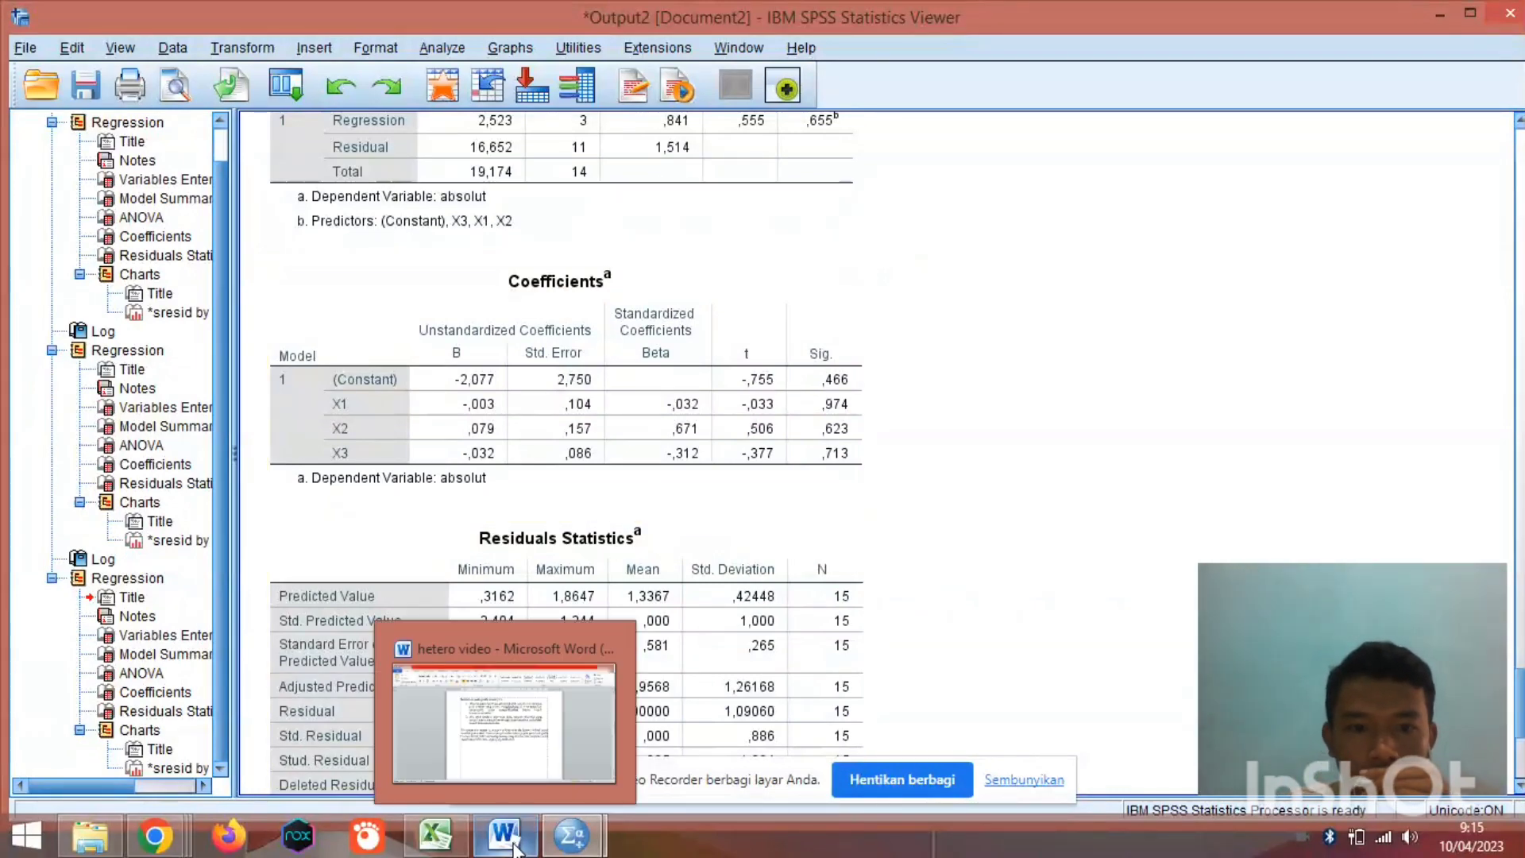
click(527, 735)
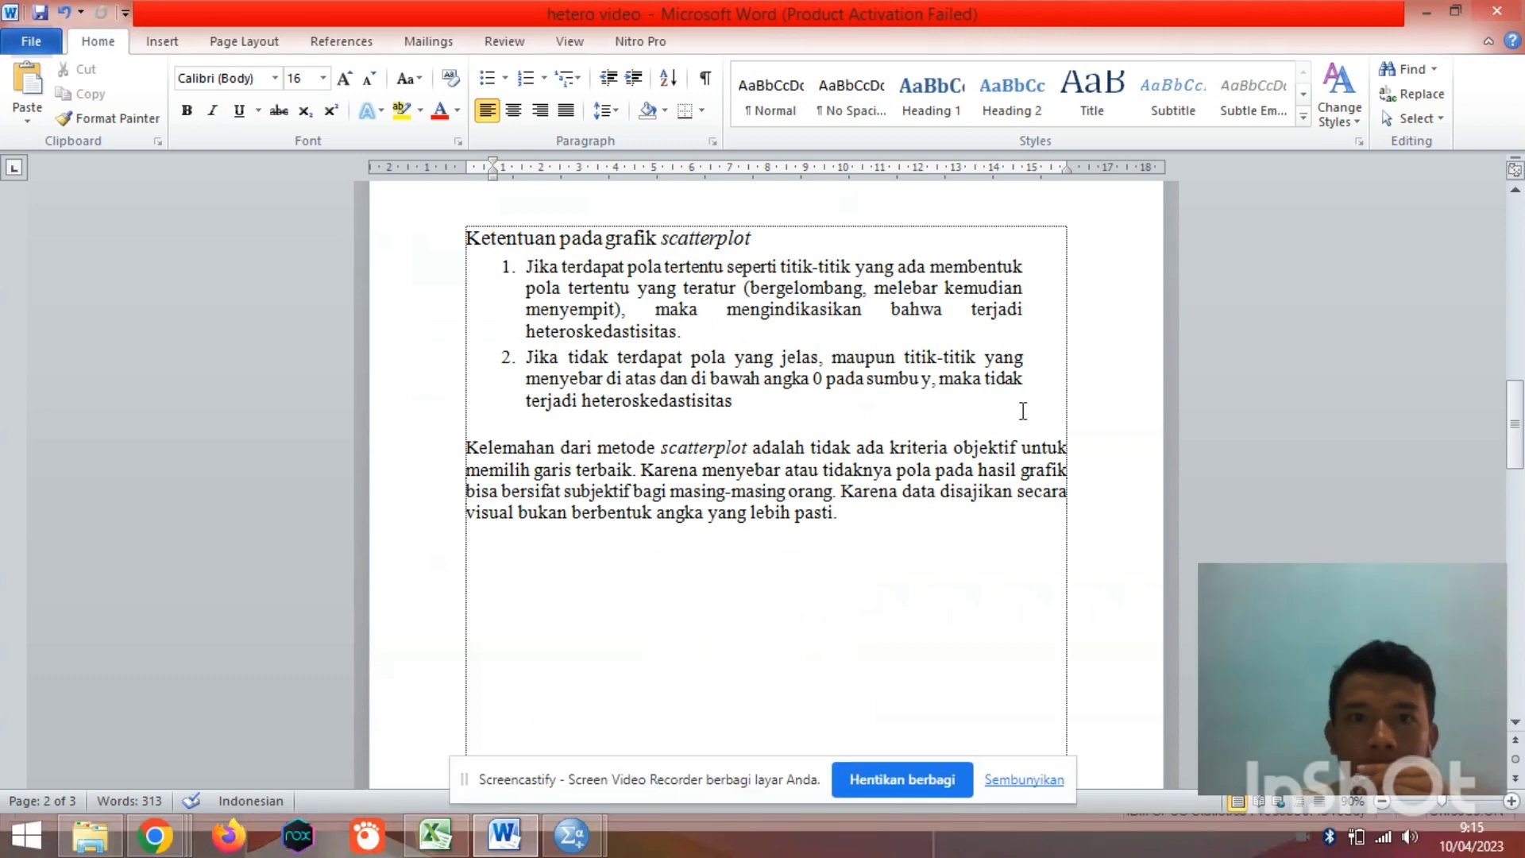